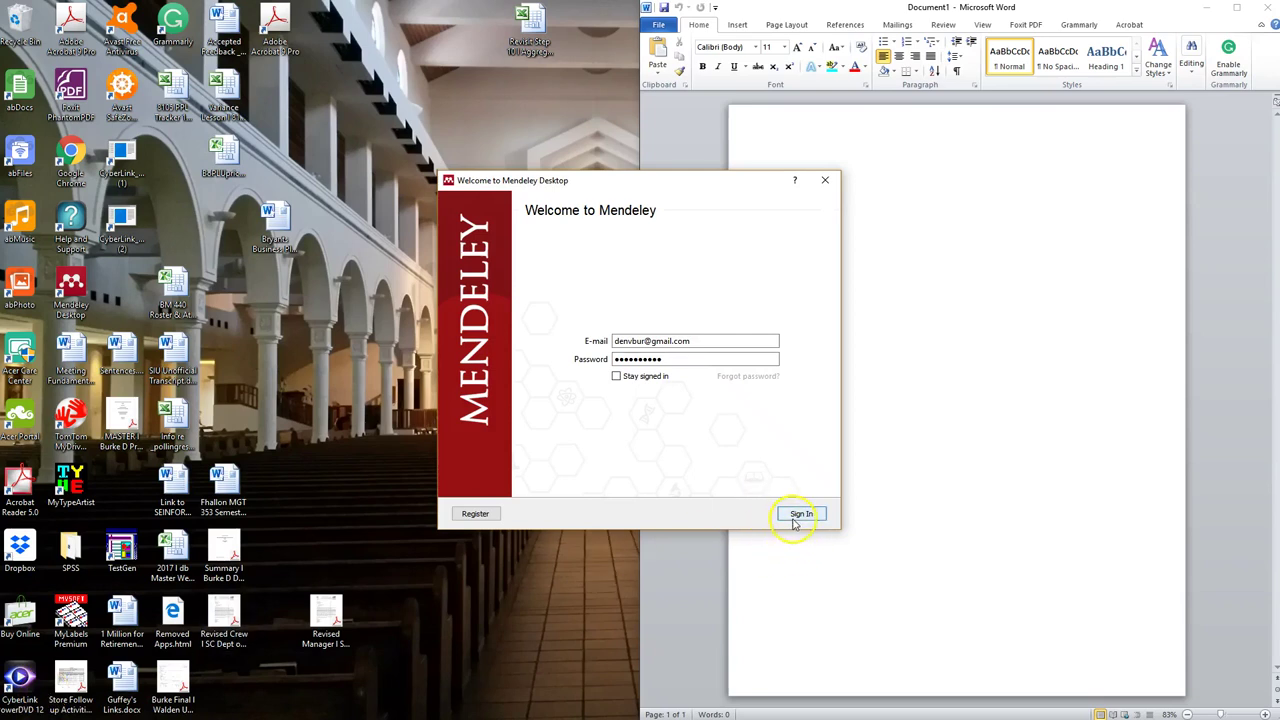
- Sign in to Mendeley Desktop, retrying until the All Documents library appears
left_click(795, 520)
left_click(789, 543)
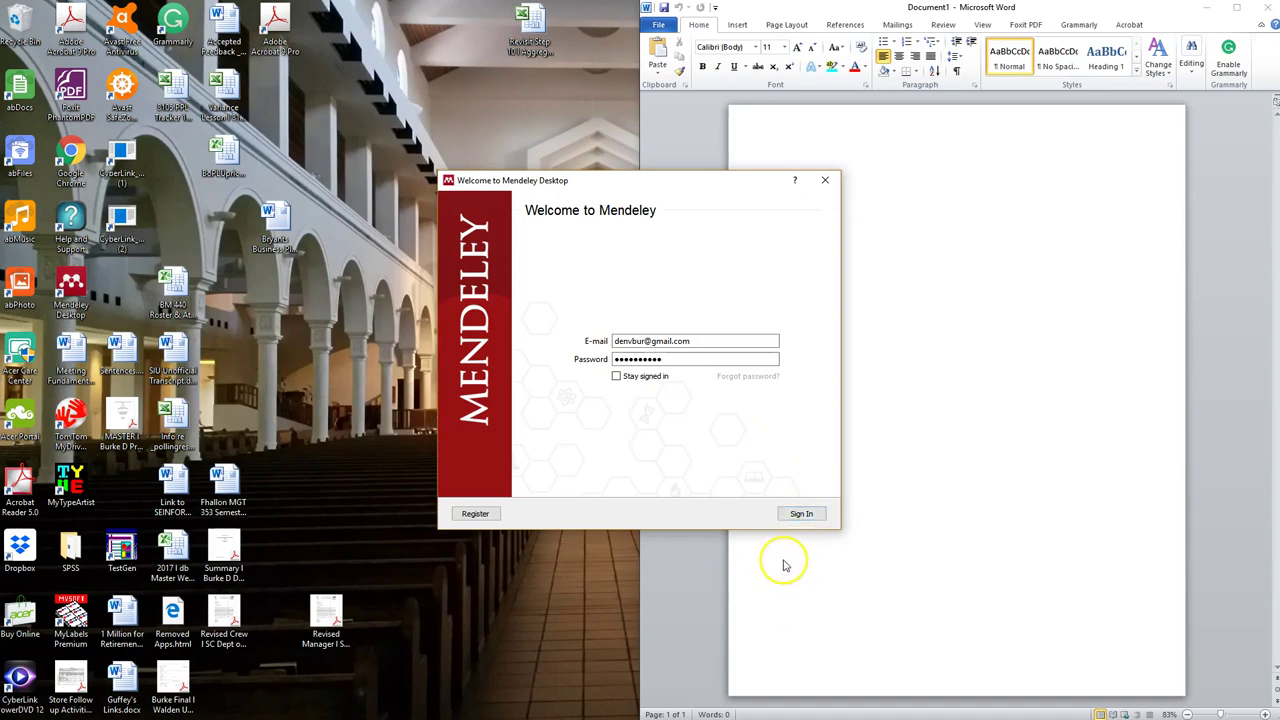
left_click(795, 520)
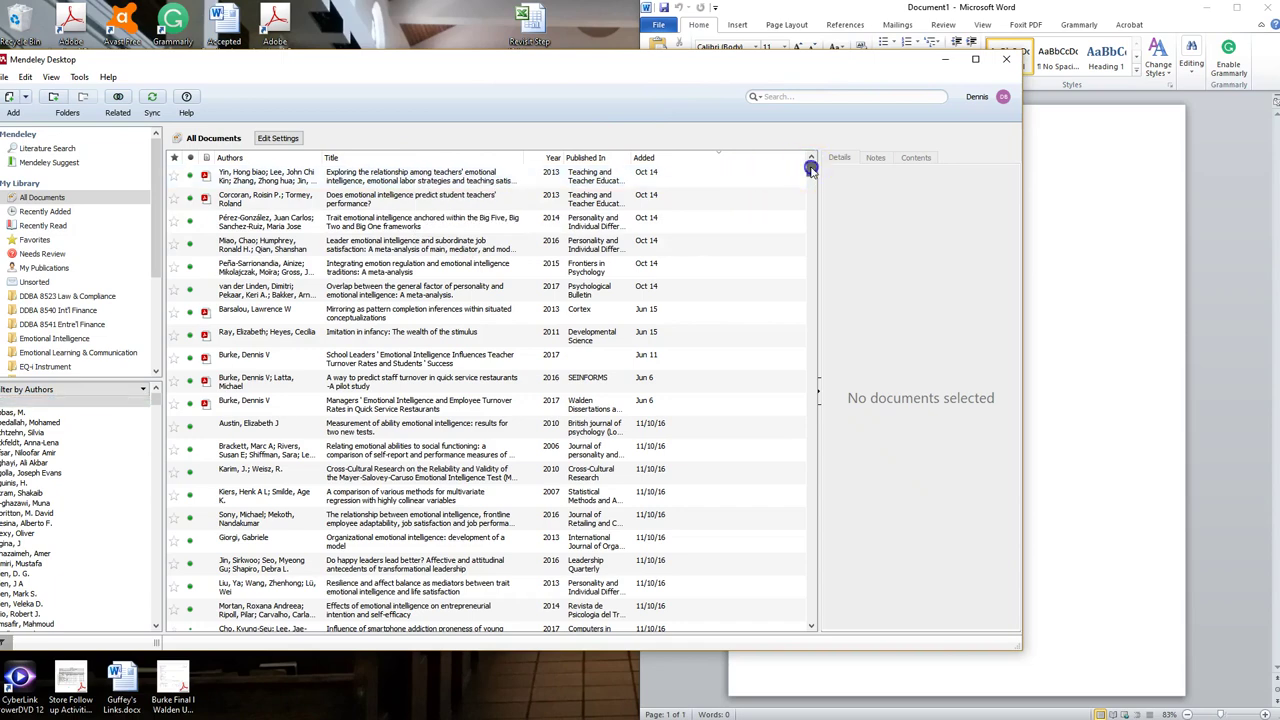
- Star the 2015 qualitative, quantitative and mixed methods research paper as a favourite in All Documents
mouse_move(810, 168)
left_mouse_down()
mouse_move(809, 191)
mouse_move(810, 168)
left_mouse_up()
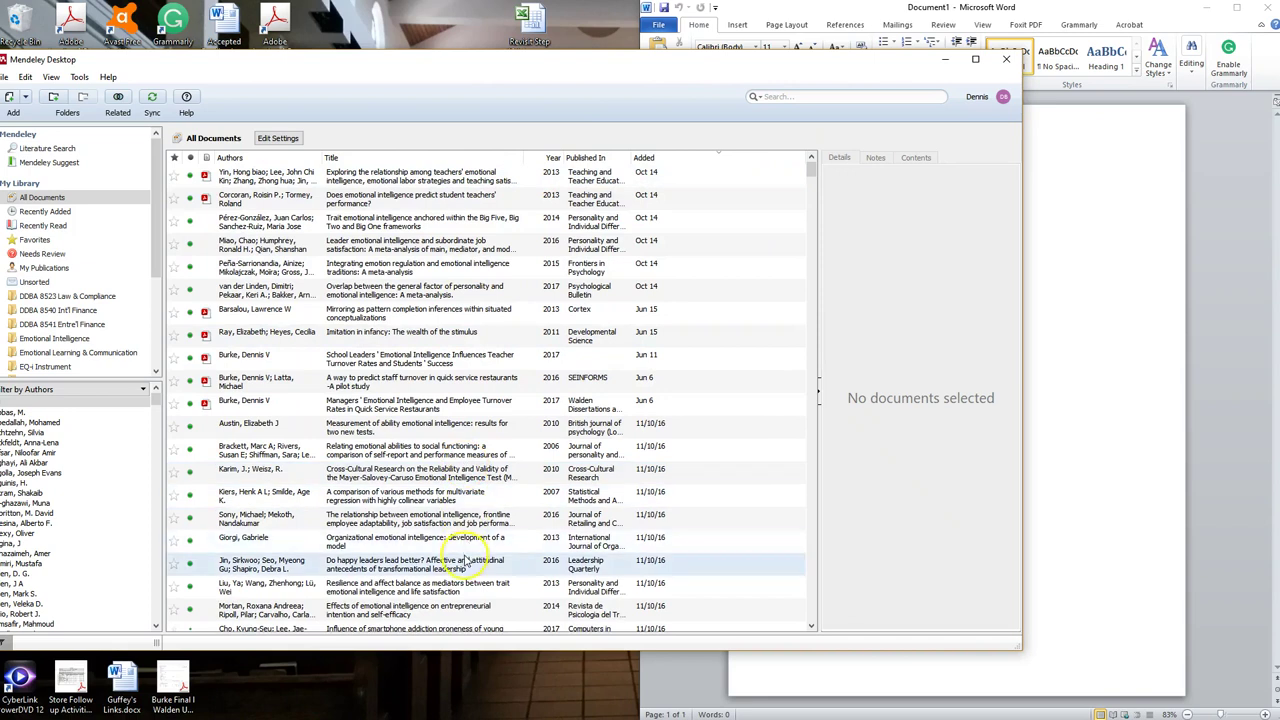
left_click_drag(814, 170, 814, 192)
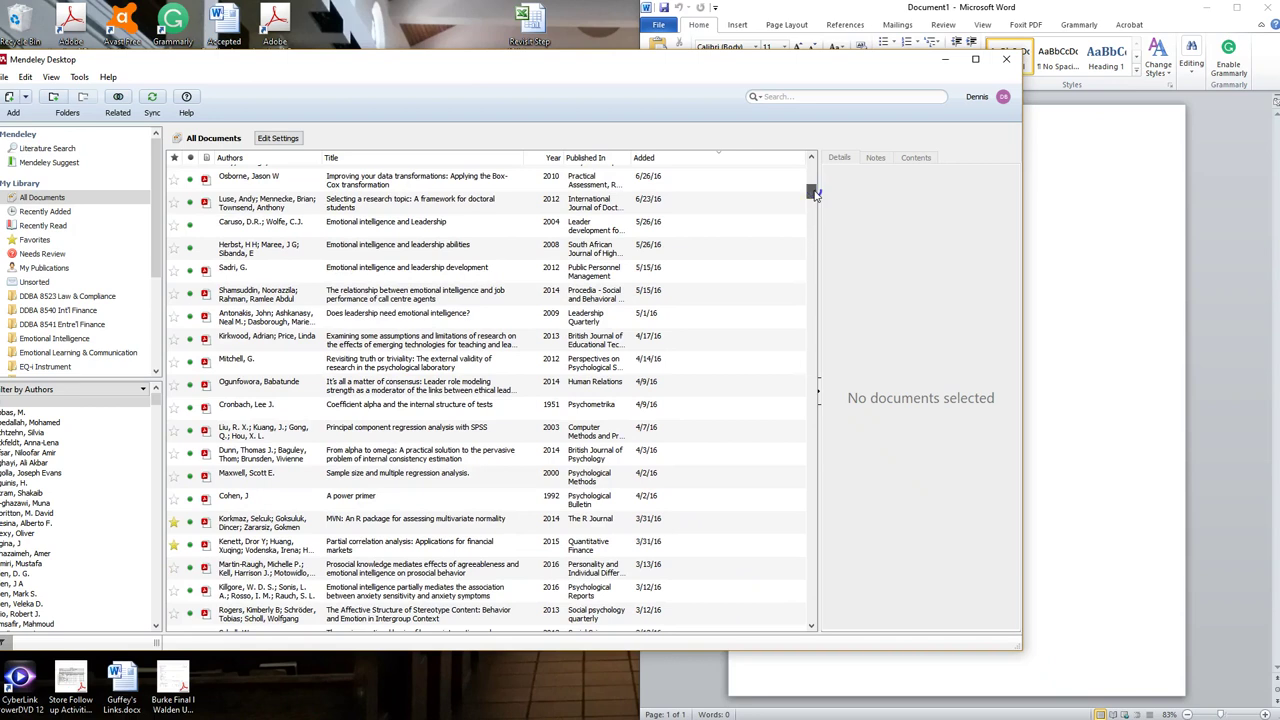
left_click_drag(815, 194, 811, 213)
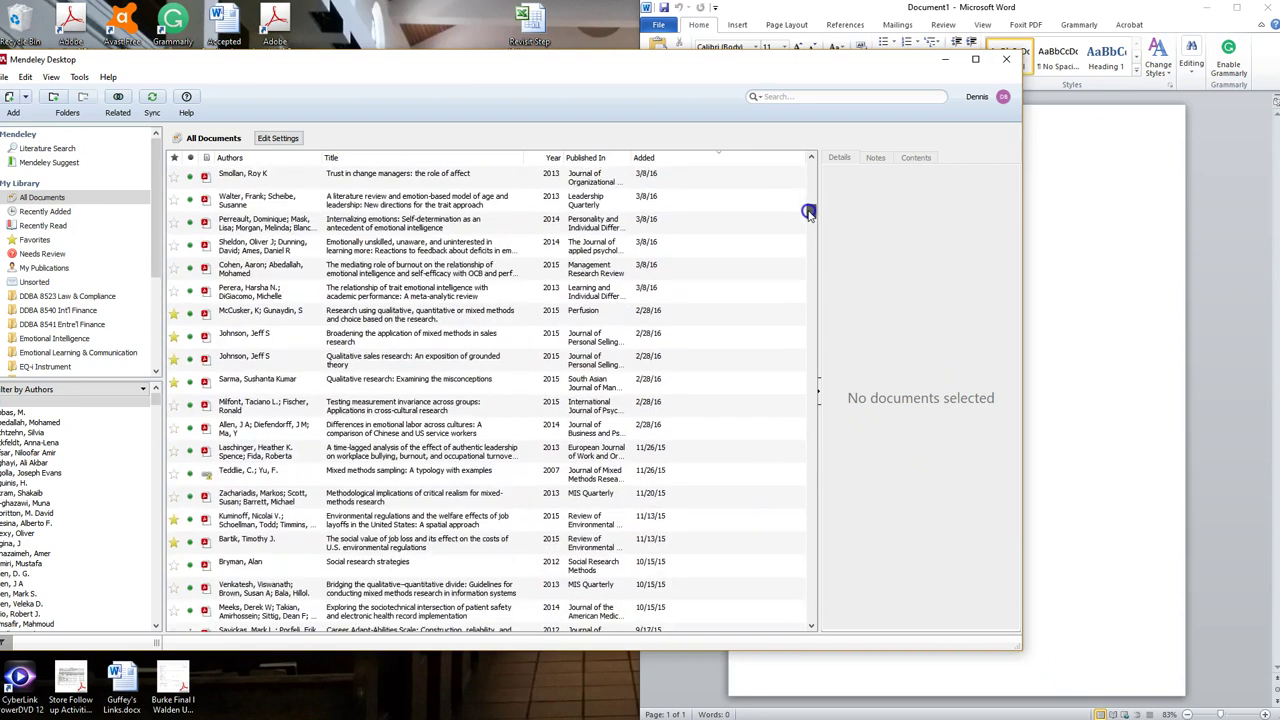
left_click(171, 316)
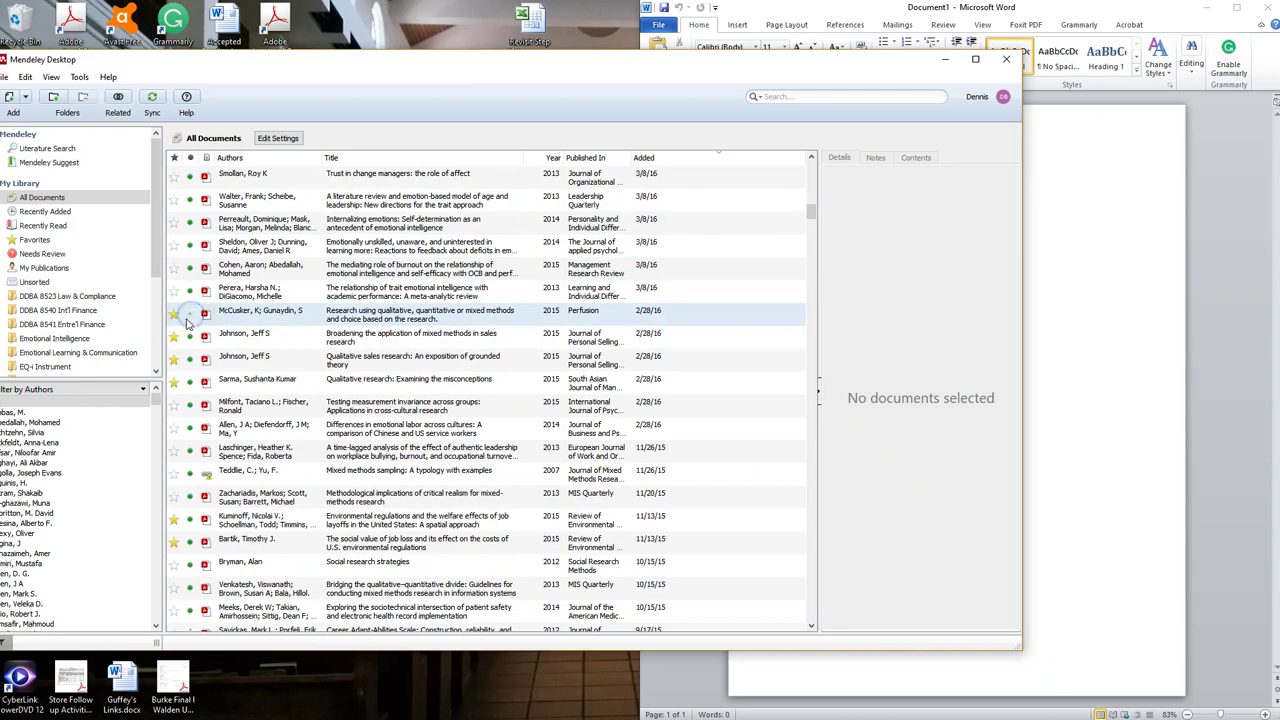
left_click(181, 376)
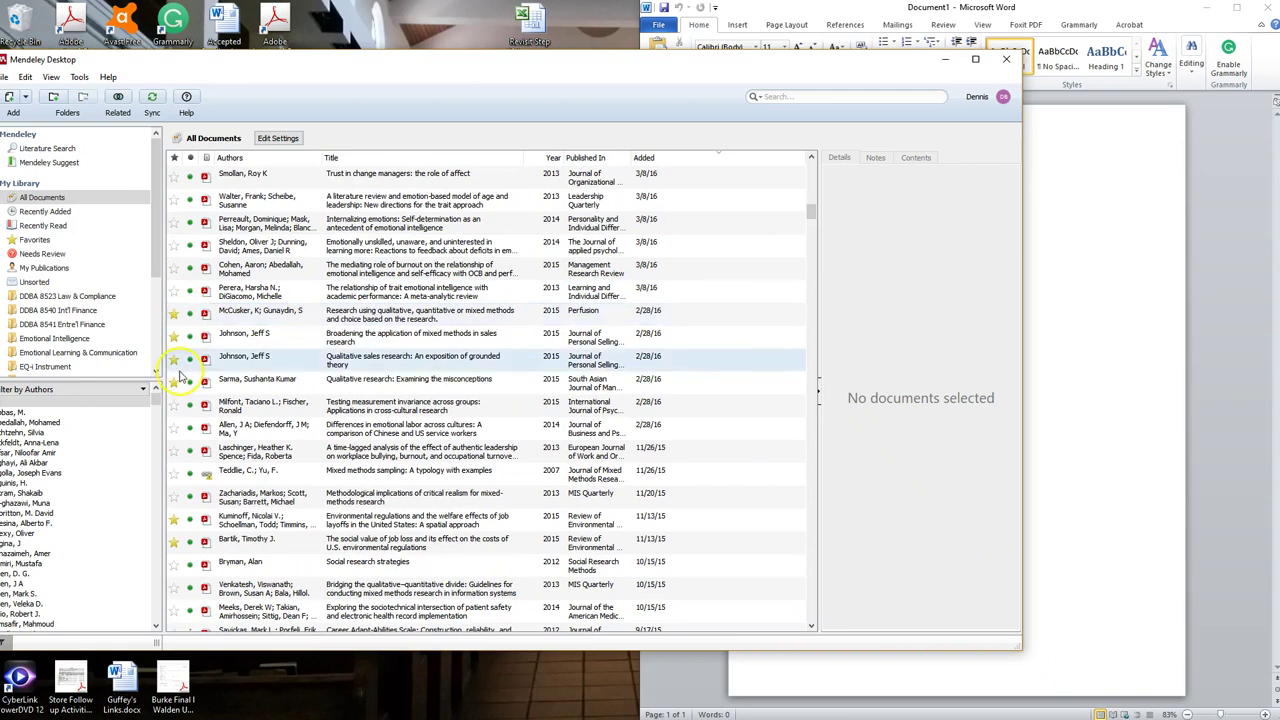
left_click(174, 316)
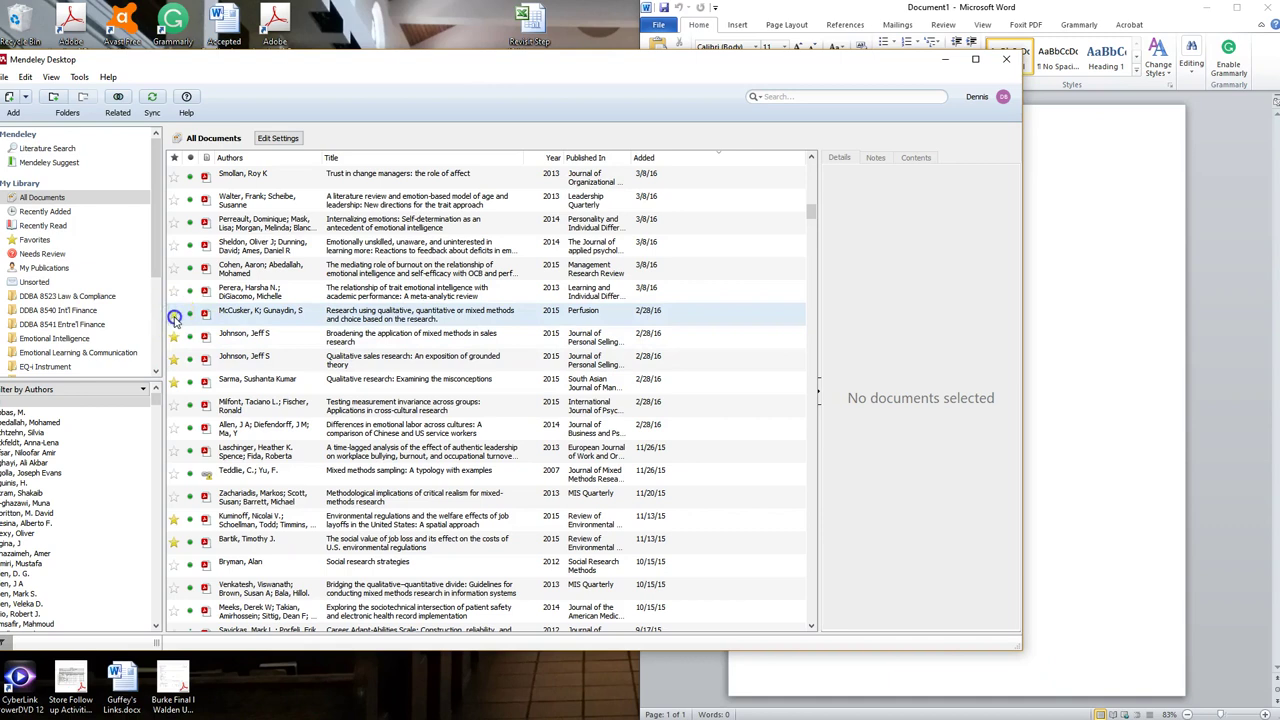
left_click(209, 316)
left_click(205, 320)
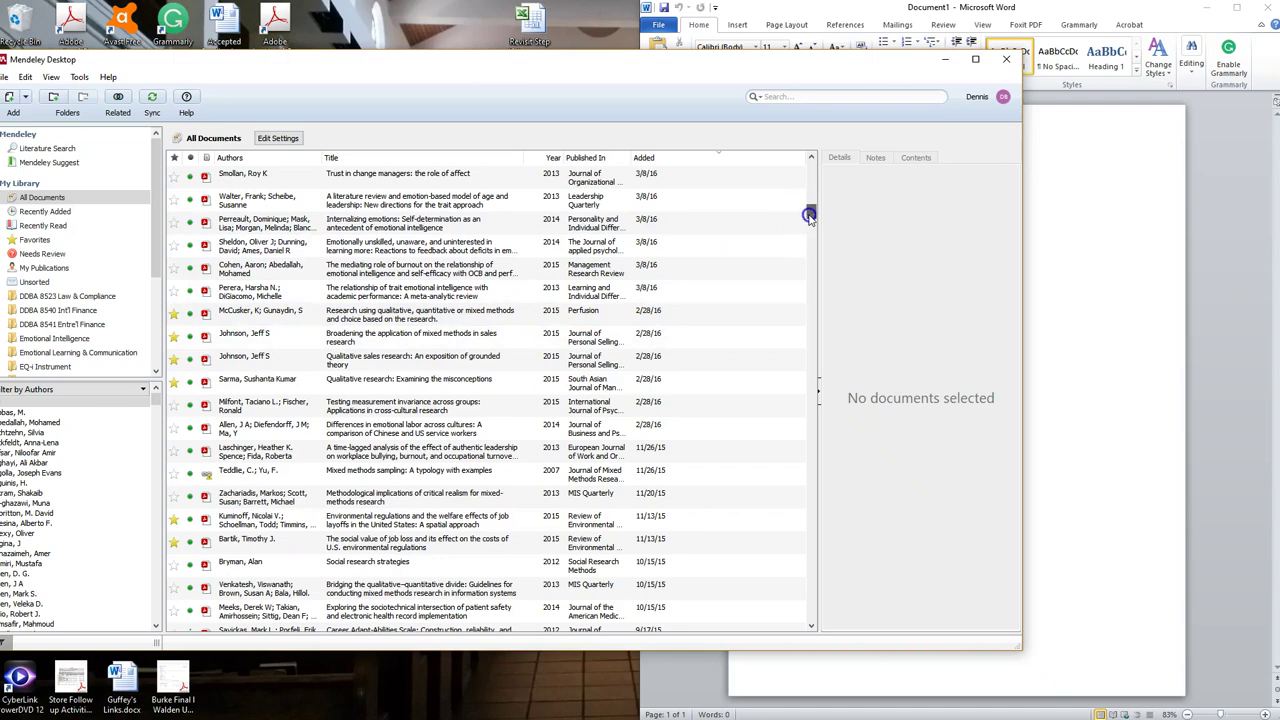
left_click_drag(809, 216, 894, 392)
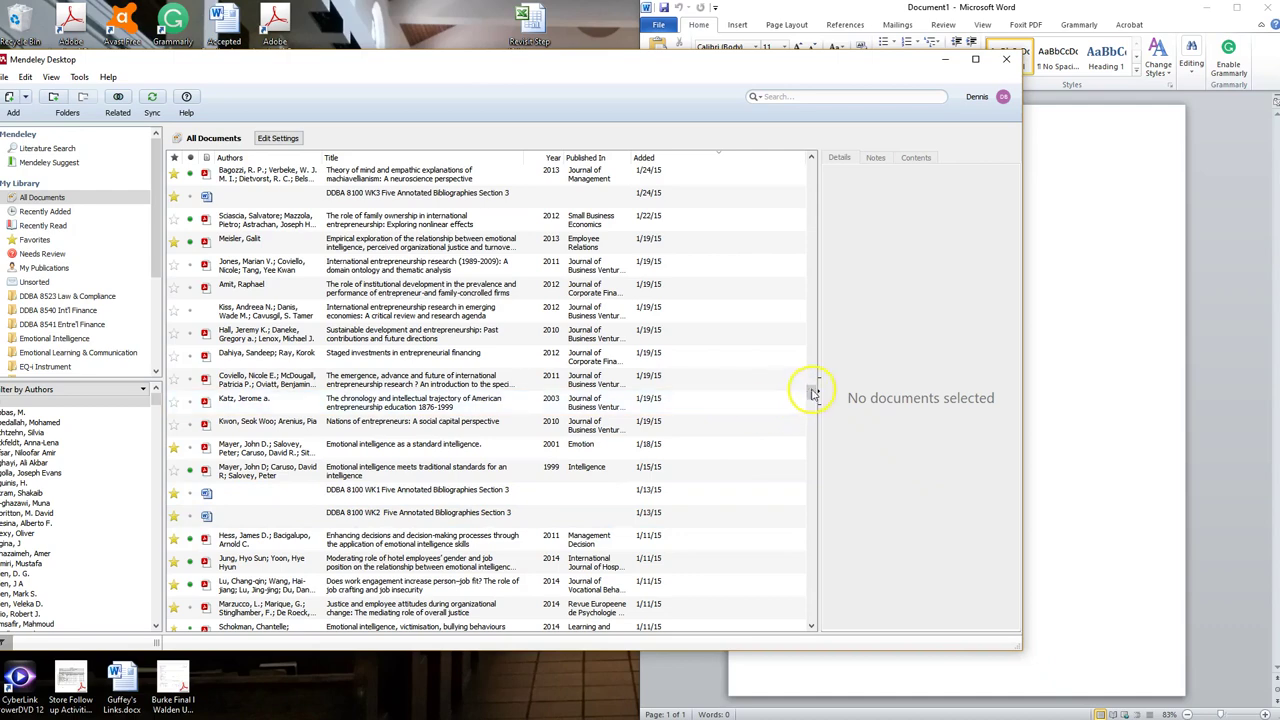
left_click_drag(812, 392, 806, 499)
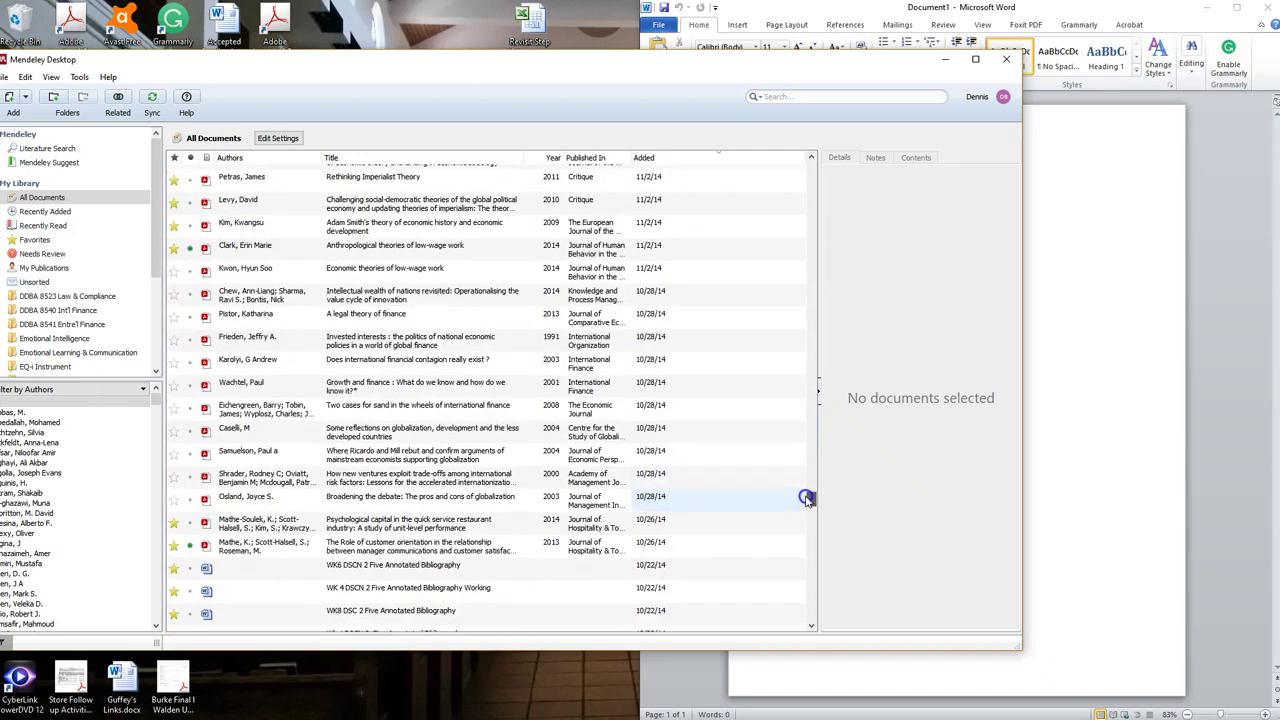
- Show Details for the 2003 'Broadening the debate' globalization paper, then minimise Mendeley
left_click(805, 498)
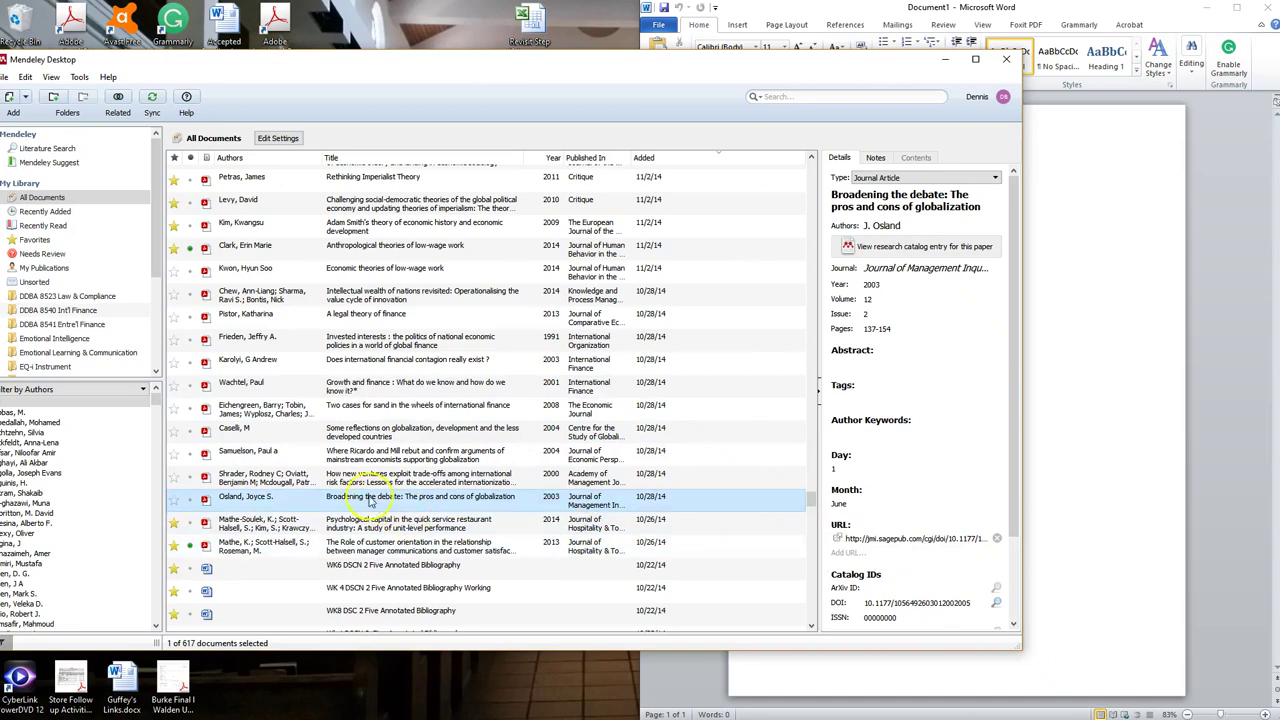
left_click_drag(811, 498, 812, 166)
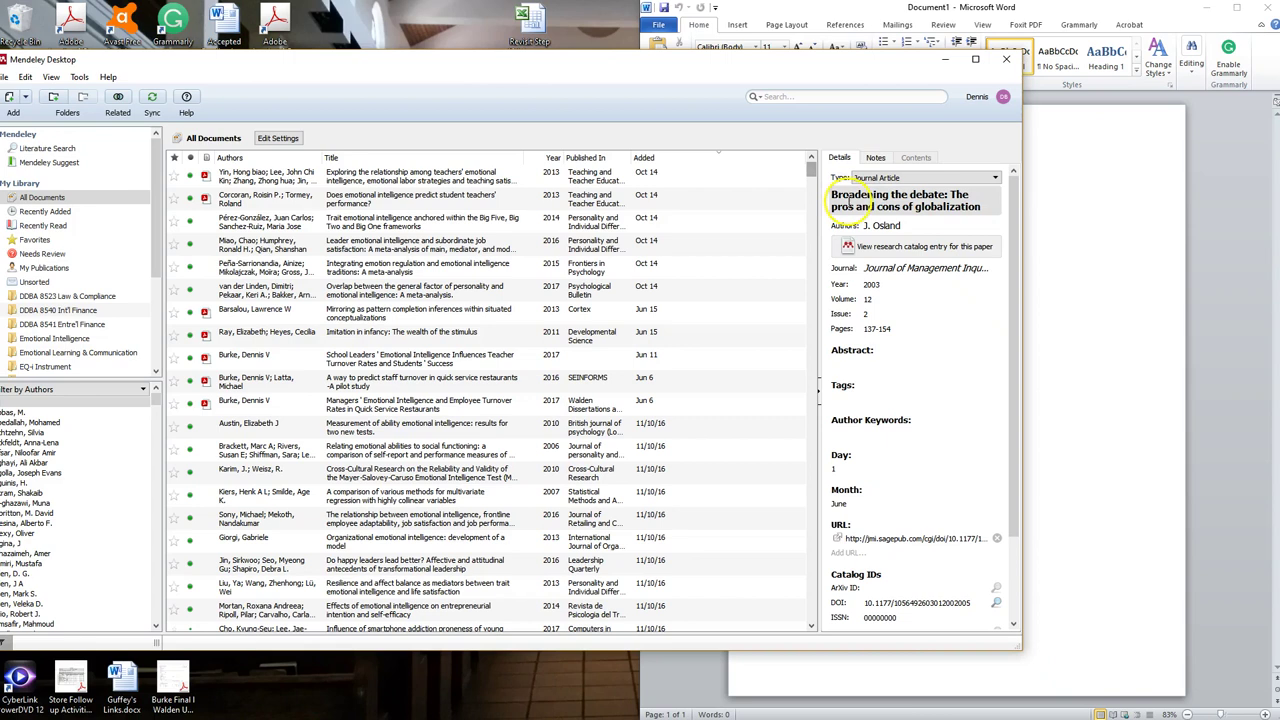
left_click(945, 63)
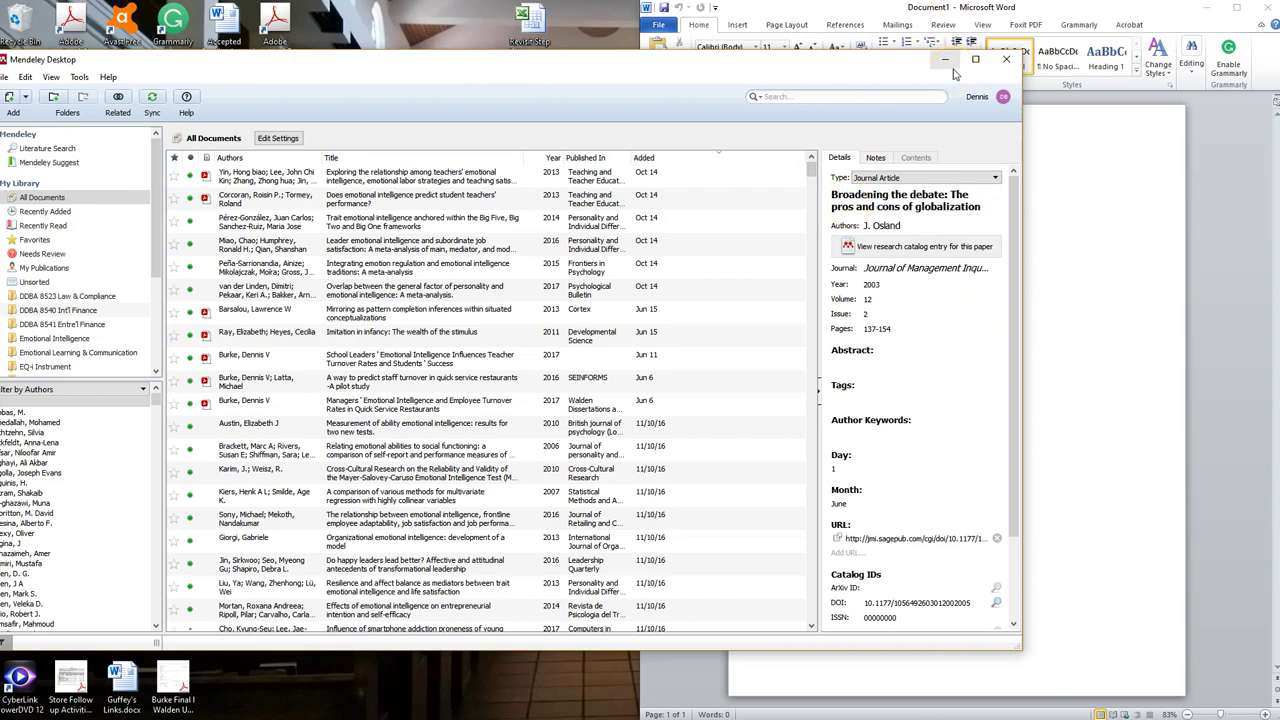
left_click(945, 62)
- Place the cursor at the top of Document1 and reach Mendeley's Insert Citation under References
left_click(948, 62)
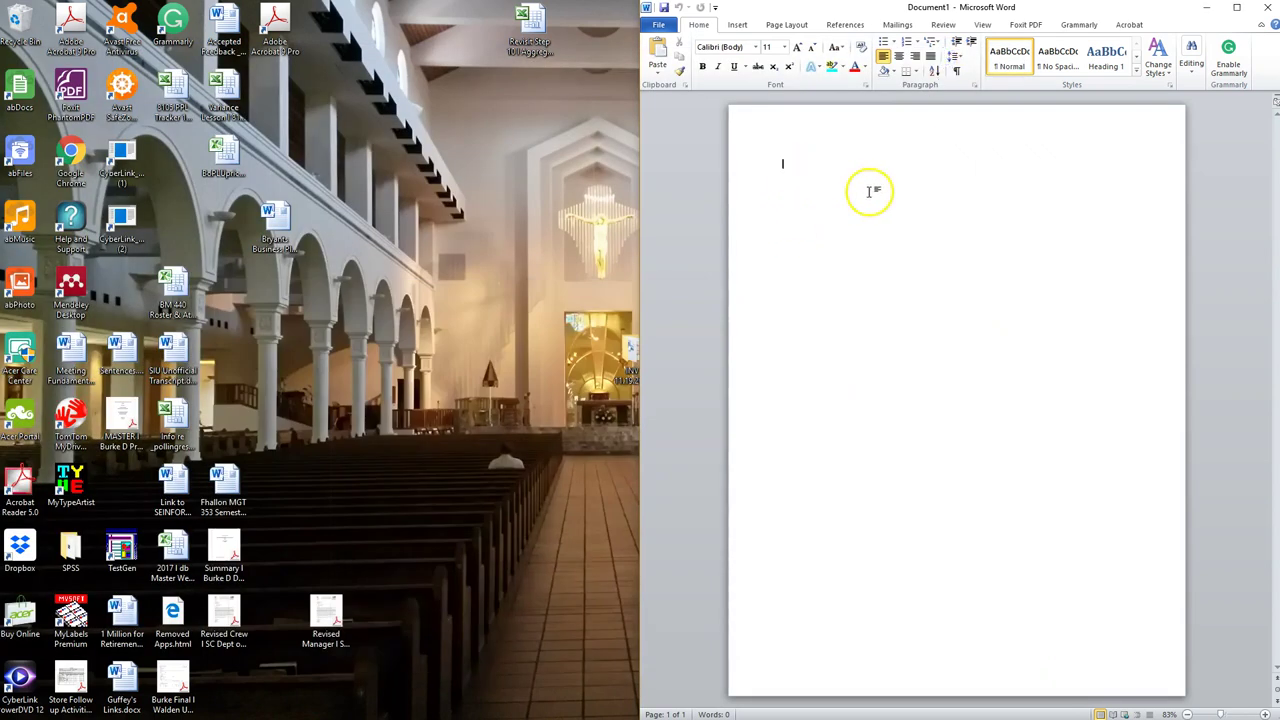
left_click(784, 165)
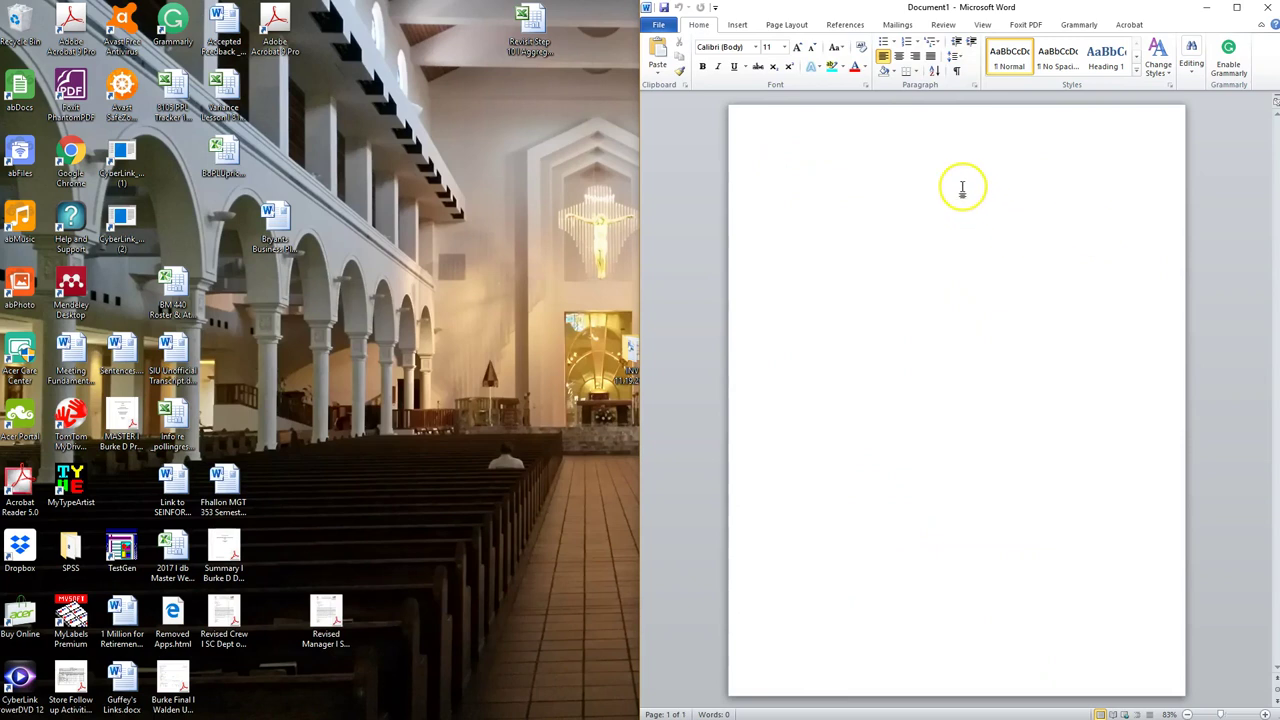
left_click(737, 26)
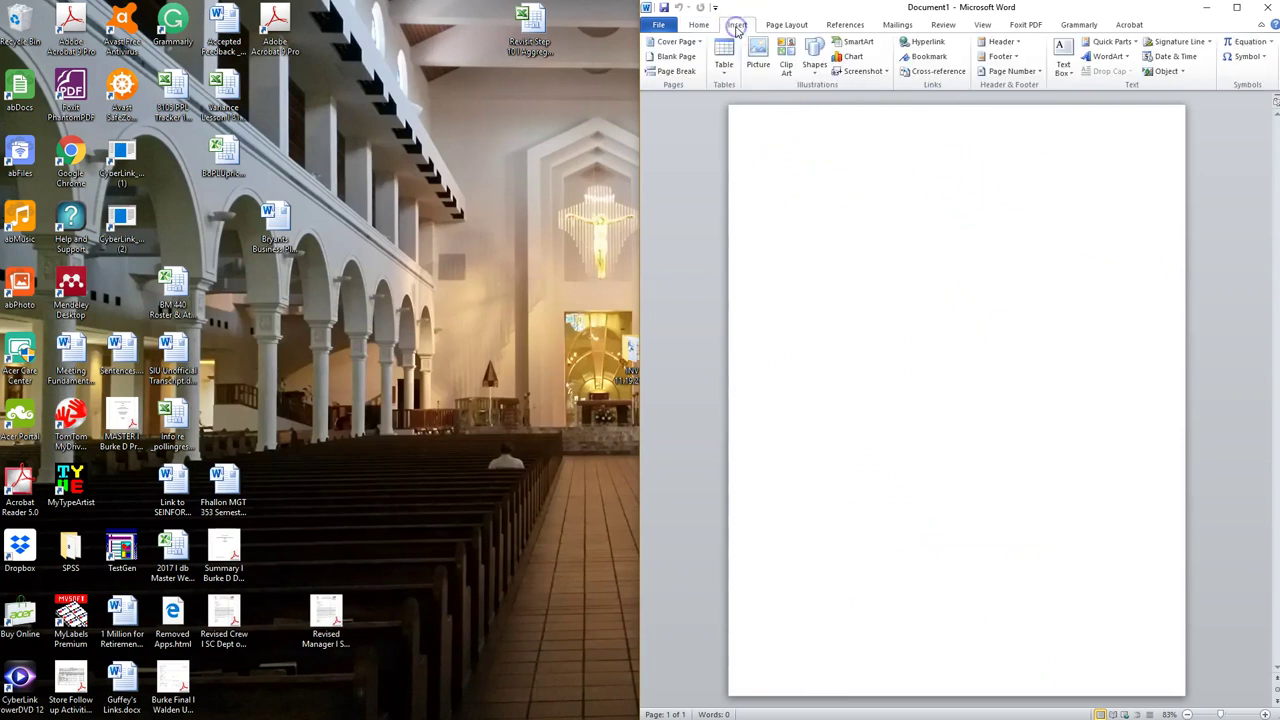
left_click(845, 25)
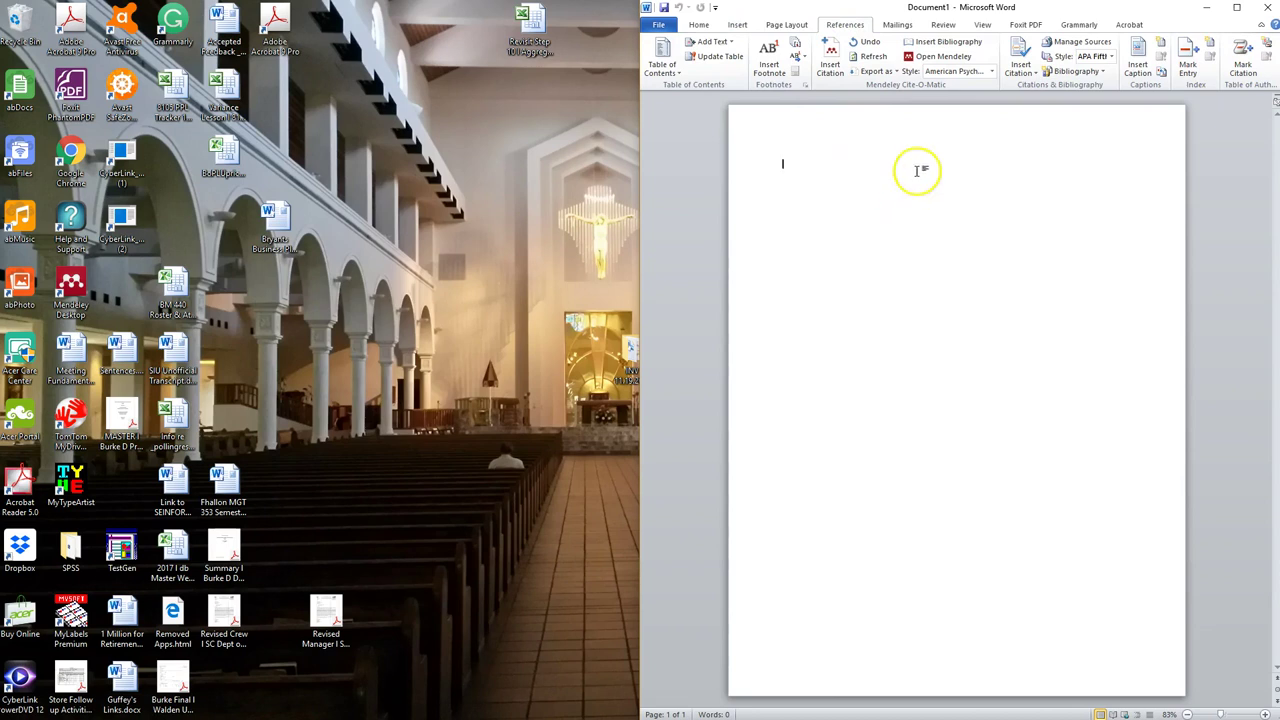
left_click(829, 82)
- Type 'Dogs are blue' and set Mendeley's citation style to American Psychological Association 6th edition
type("Dogs a")
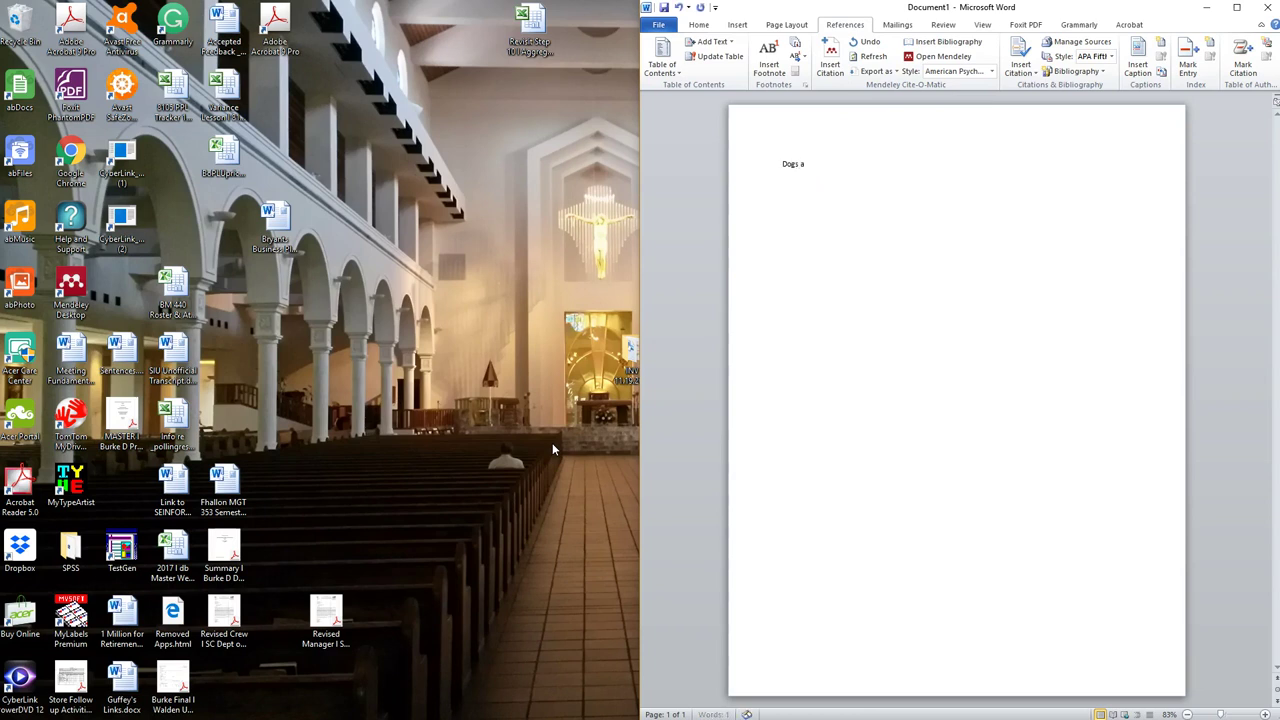
type("re blue")
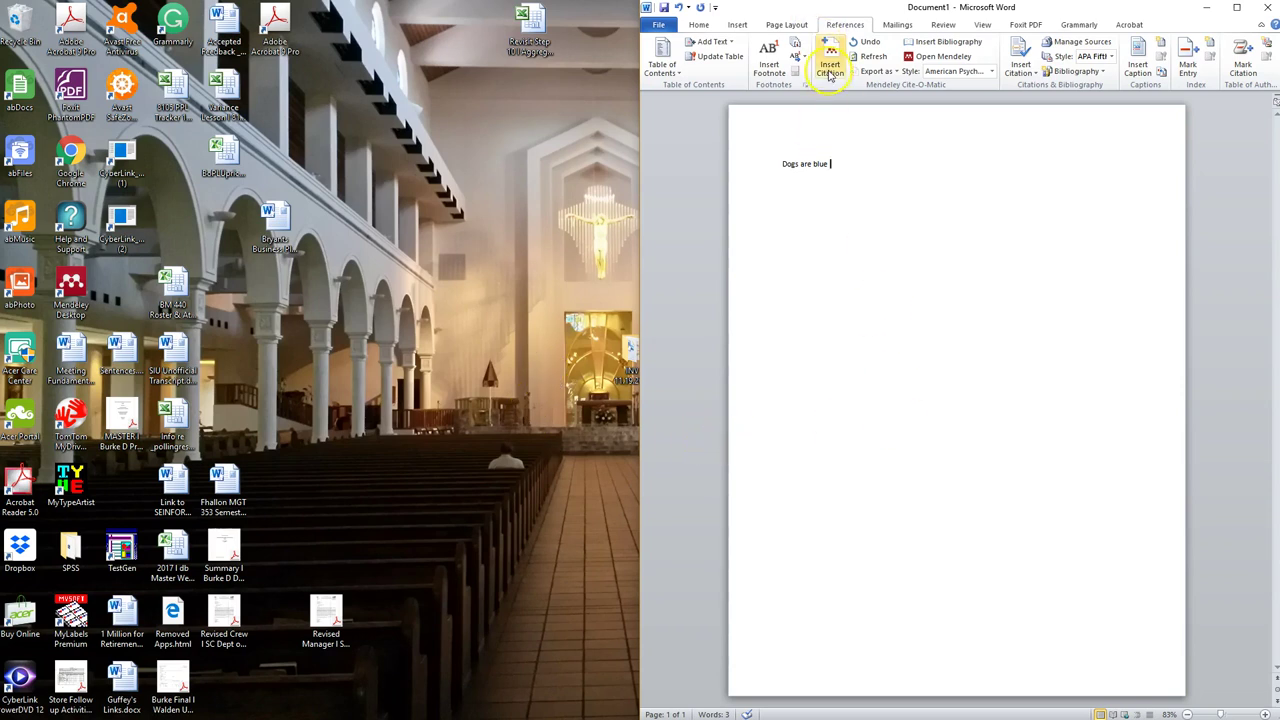
left_click(991, 71)
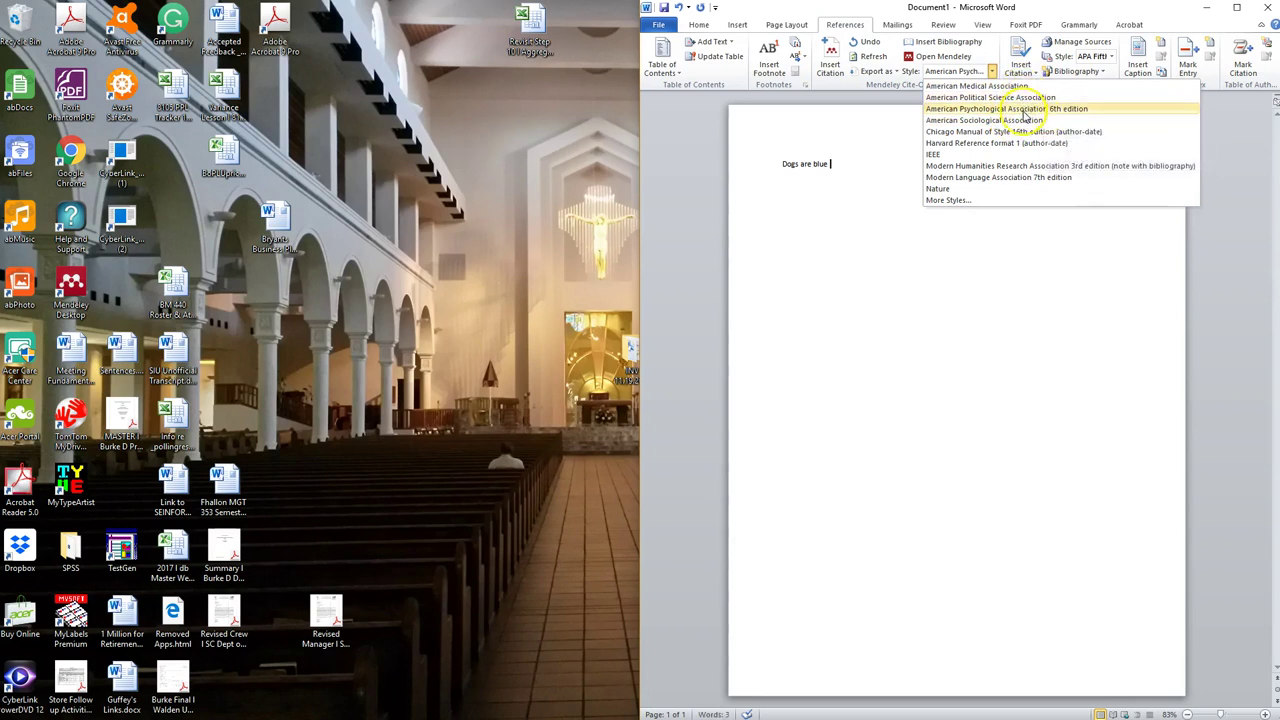
left_click(1028, 108)
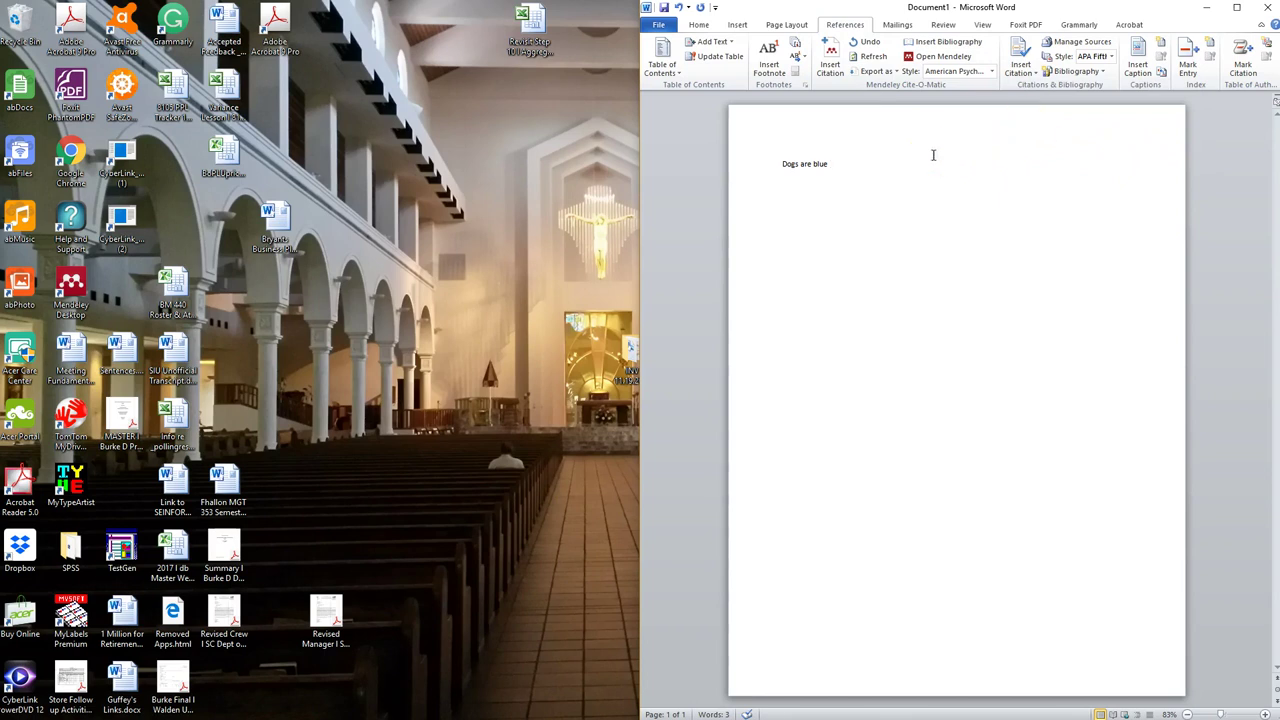
- Search 'burk' and insert the Burke 2015 corporate governance citation after 'Dogs are blue'
left_click(835, 68)
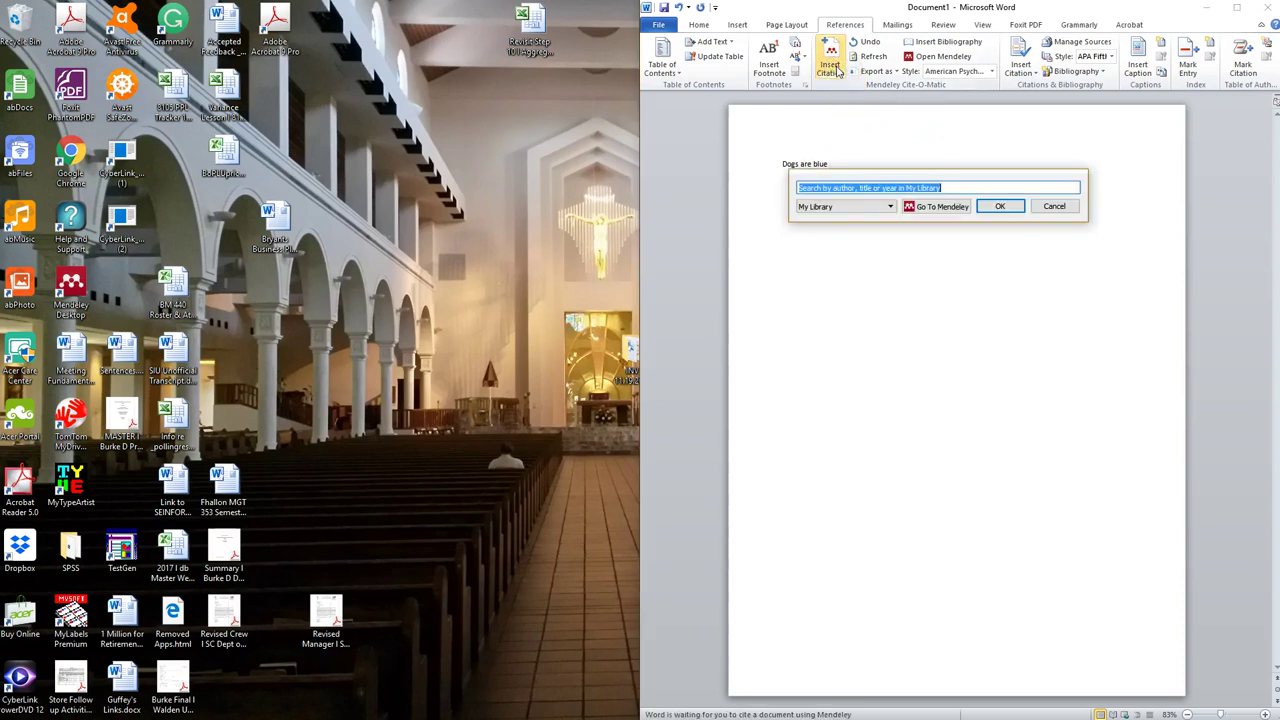
type("burke")
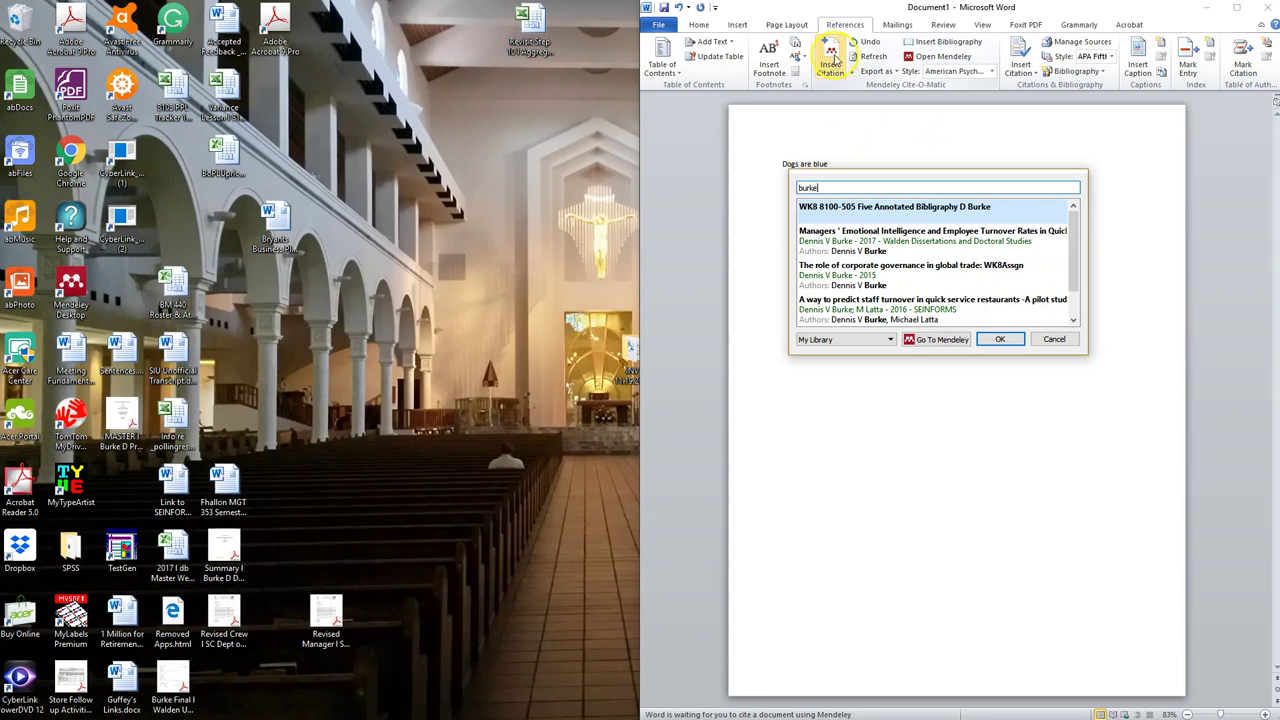
left_click(855, 283)
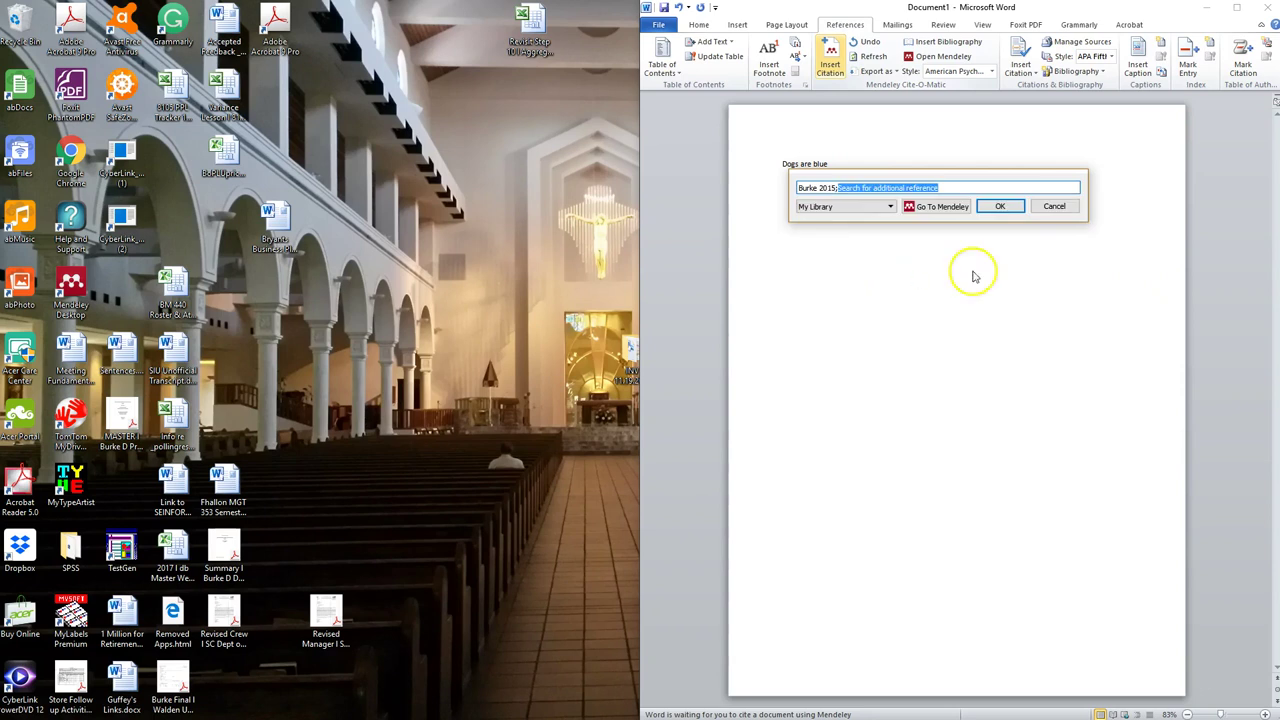
left_click(1003, 206)
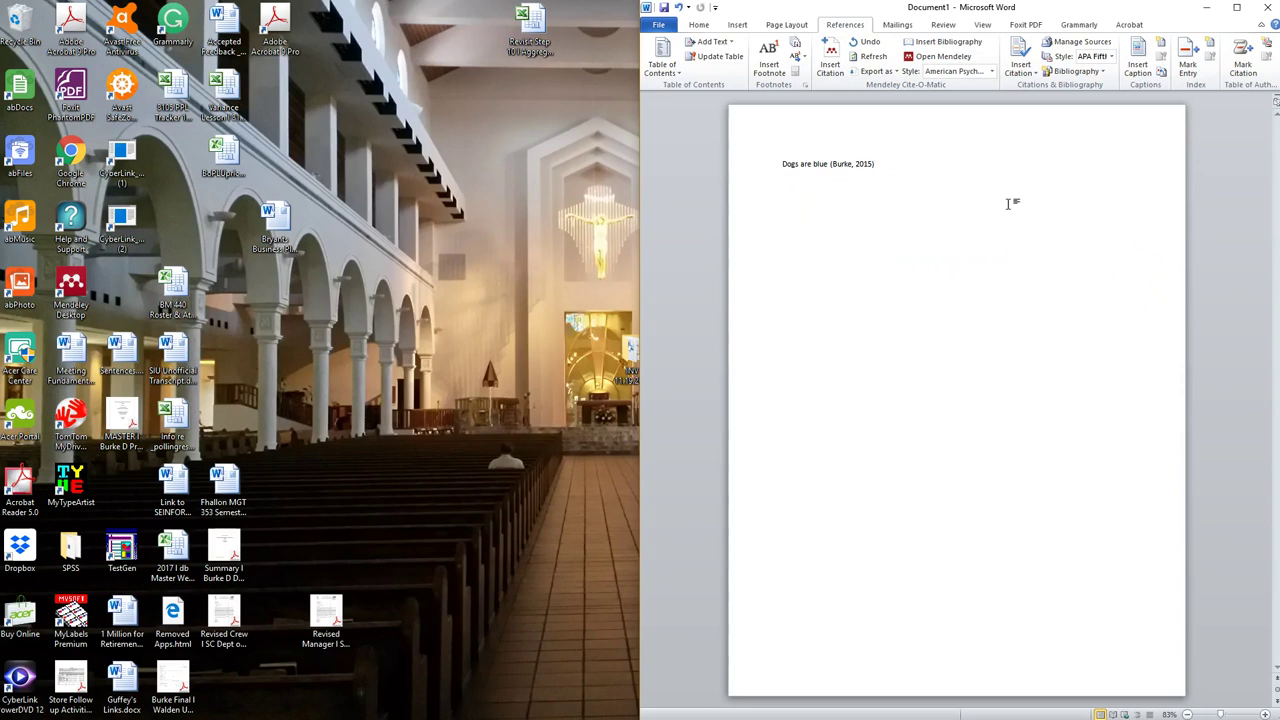
- On a new line type 'Cats are nice animals' followed by the (Burke, 2017) citation
key("Return")
type("Cats are nice animals")
left_click(829, 68)
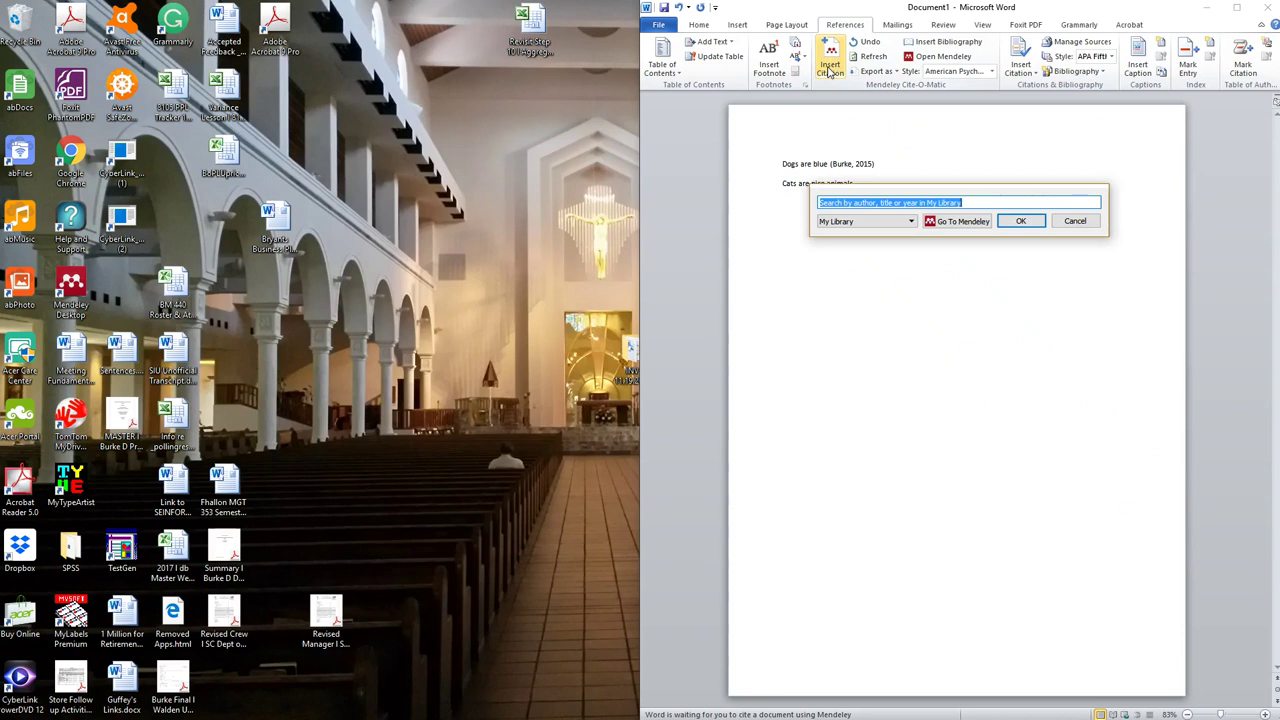
type("bu")
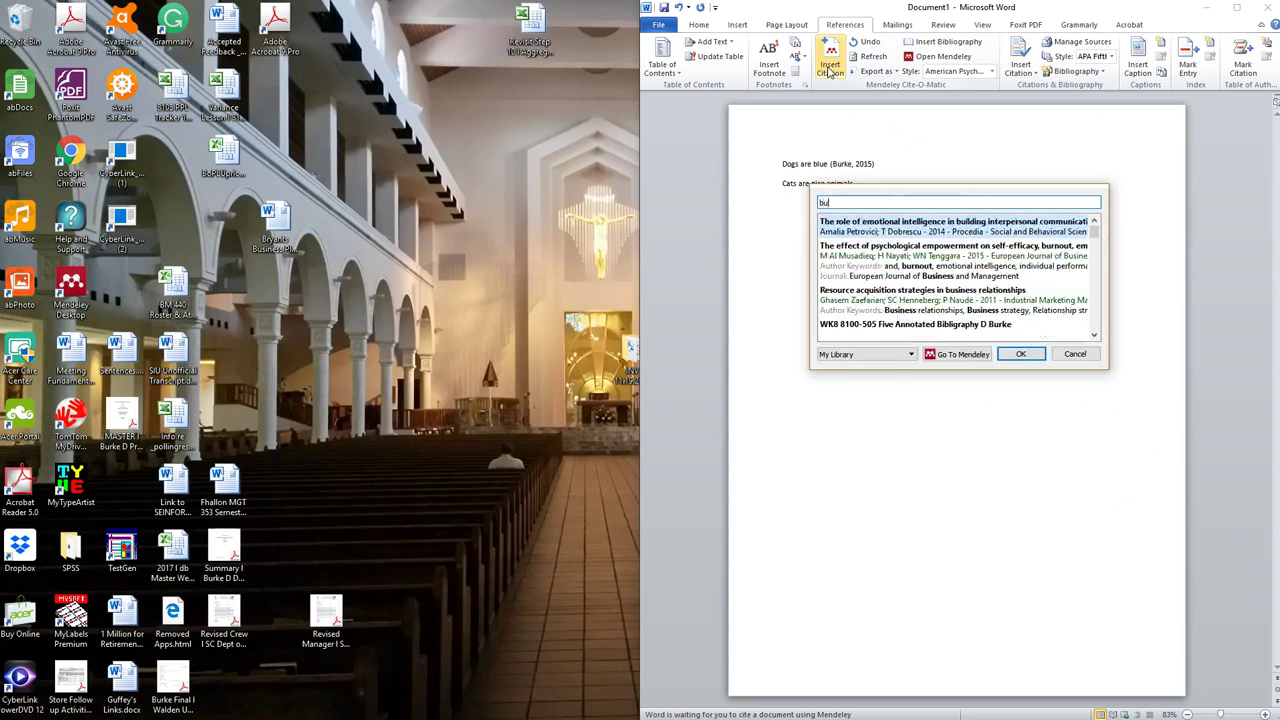
type("rke")
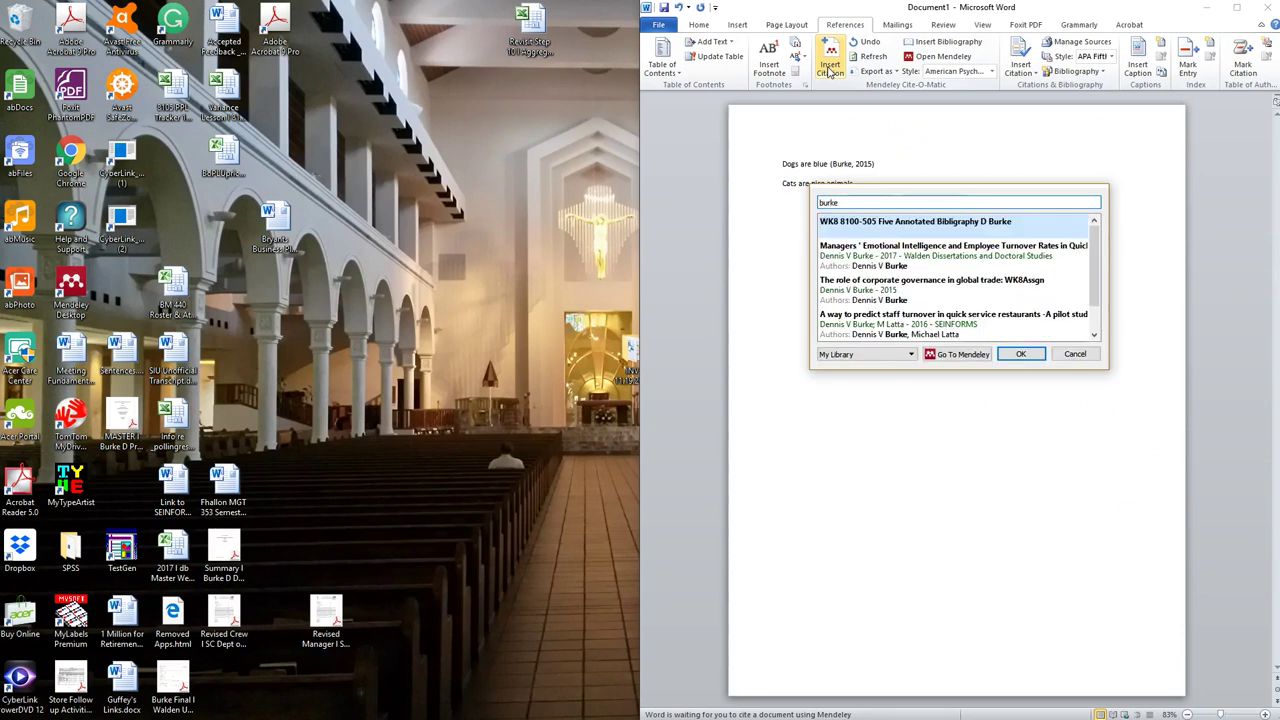
left_click(945, 257)
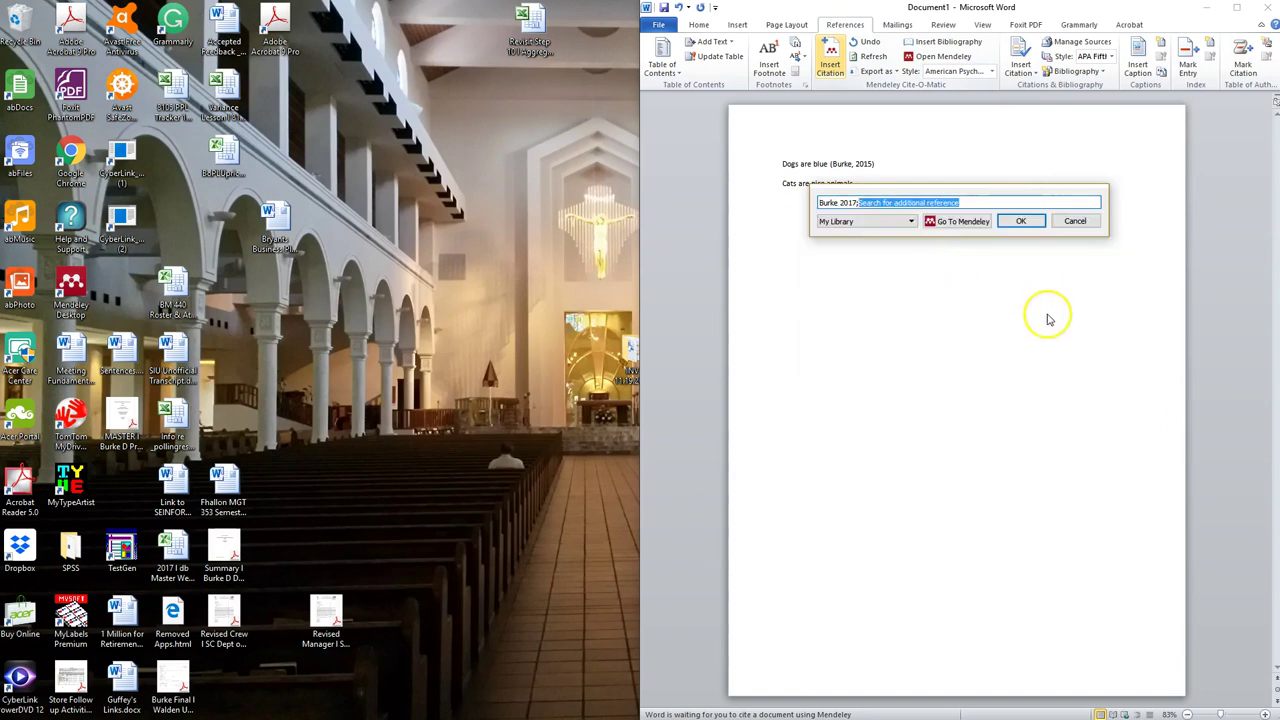
left_click(1019, 222)
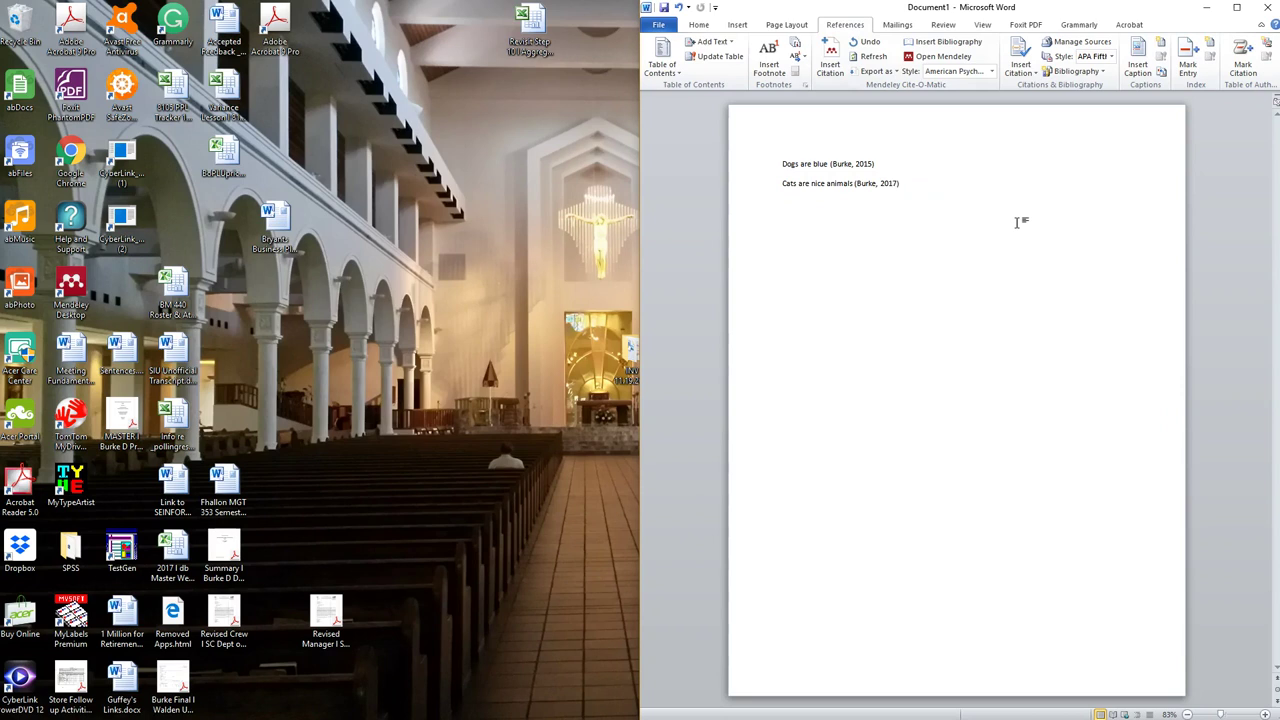
- Add the line 'Animals are great addition to families', then relaunch Mendeley Desktop from the desktop
key("Return")
type("Animals are great addition to")
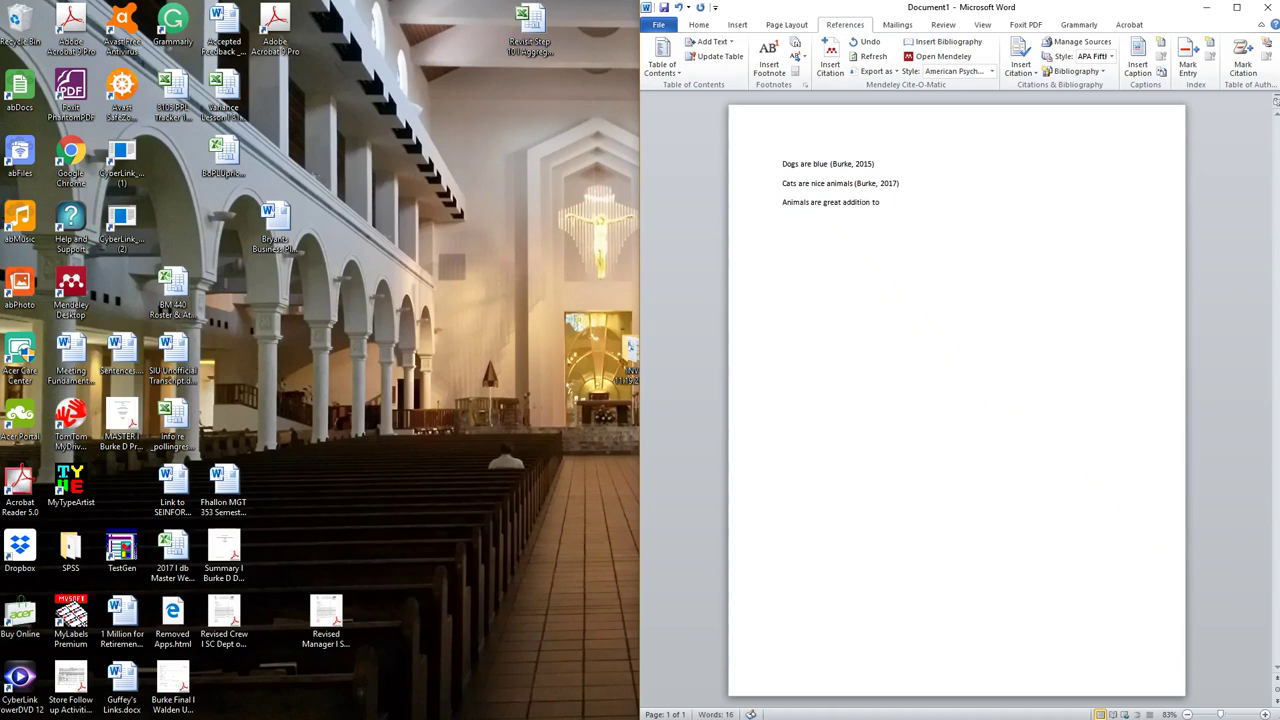
type("families")
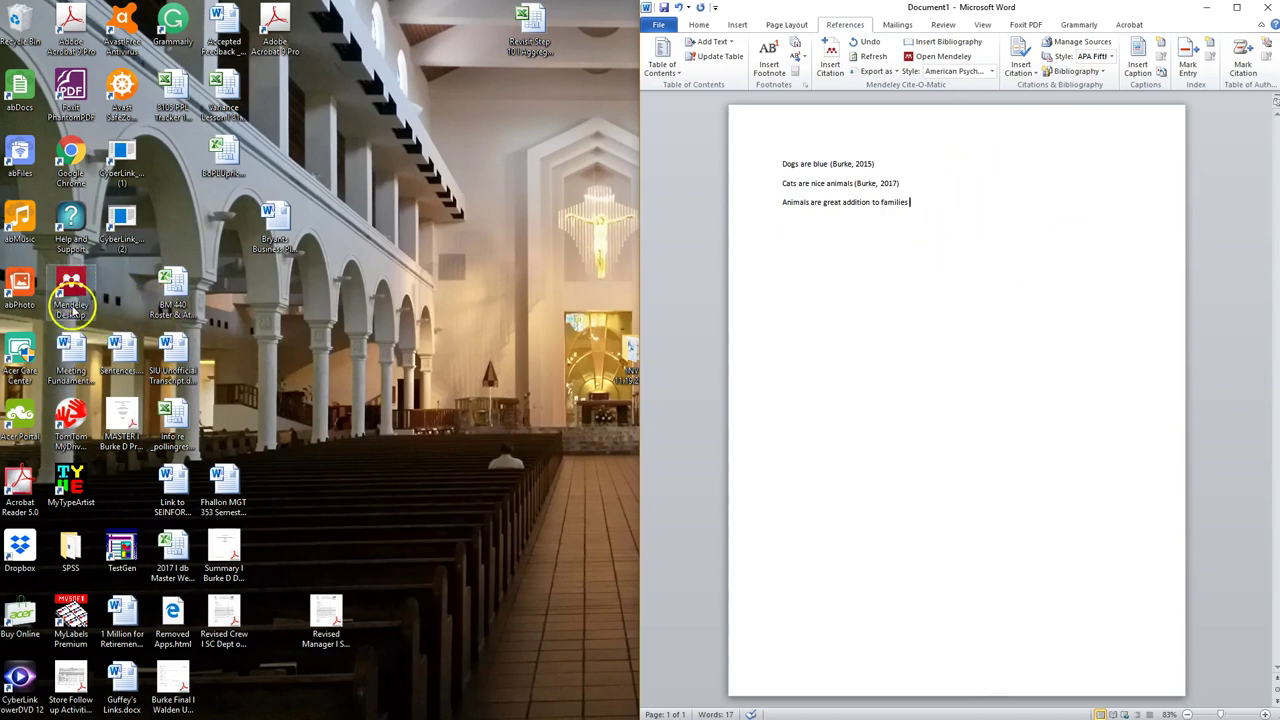
double_click(71, 300)
left_click(80, 298)
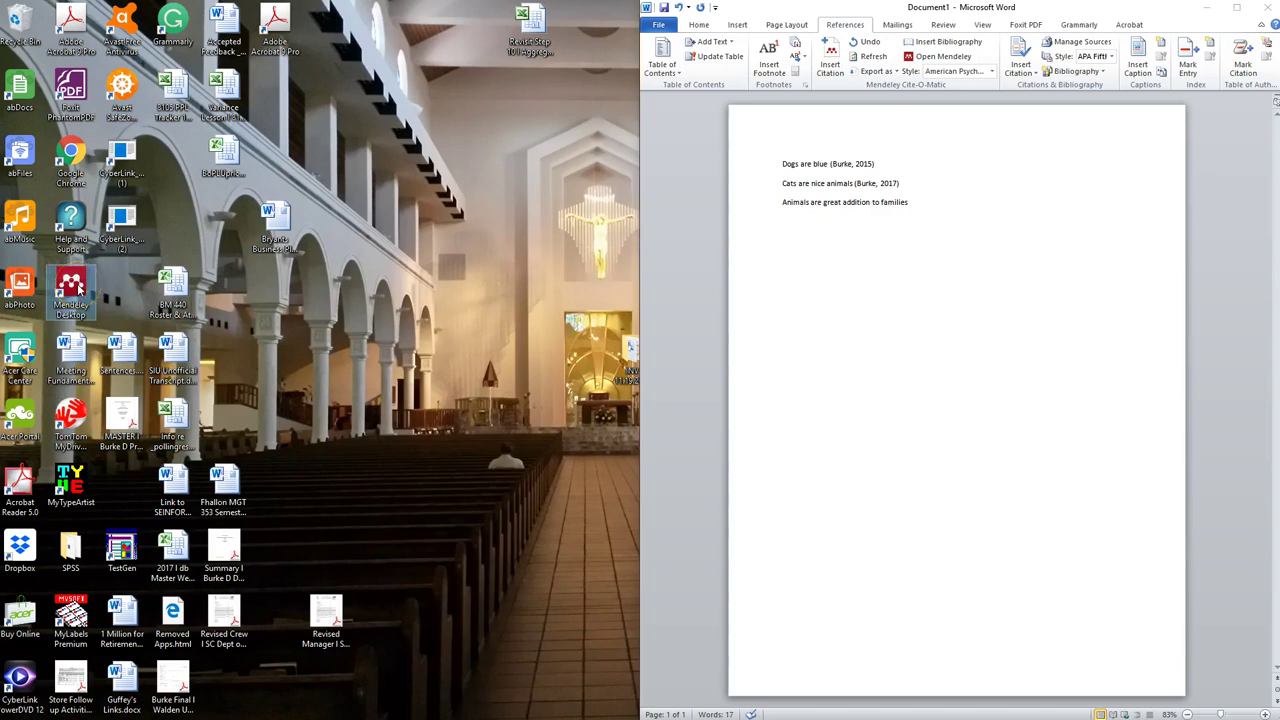
- Reopen Mendeley Desktop and search the library for 'animal'
double_click(93, 288)
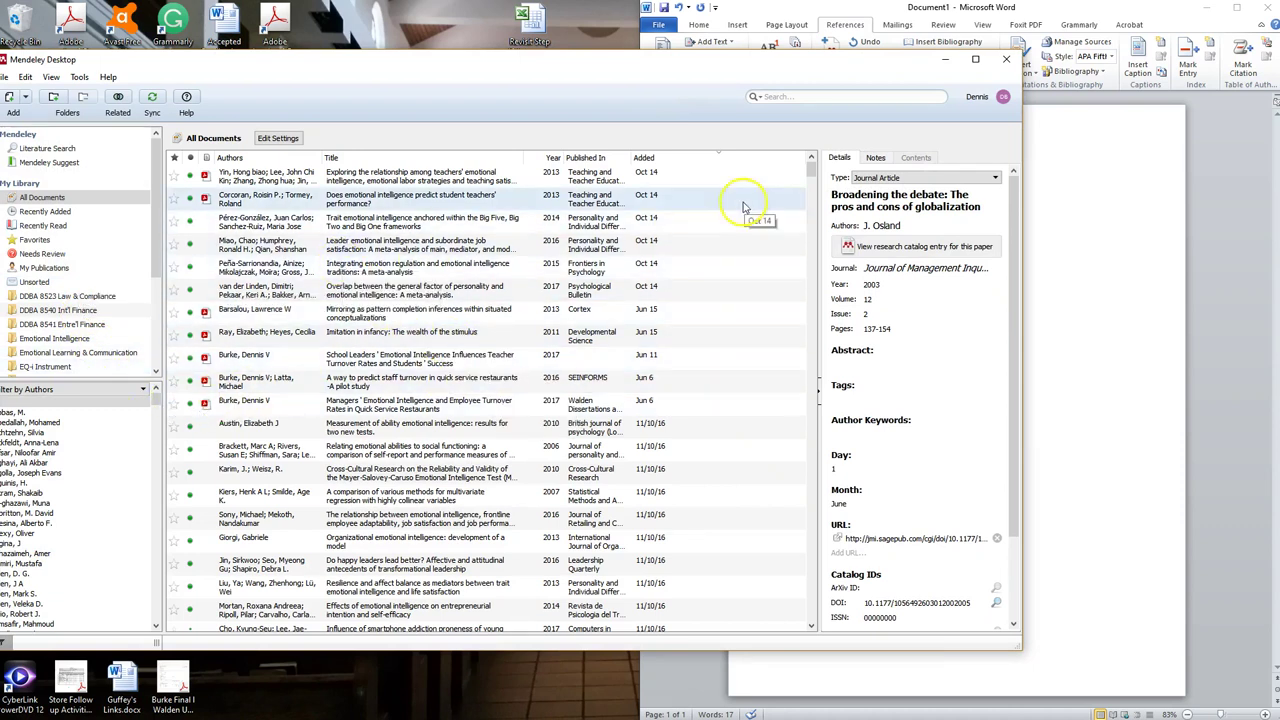
left_click(799, 96)
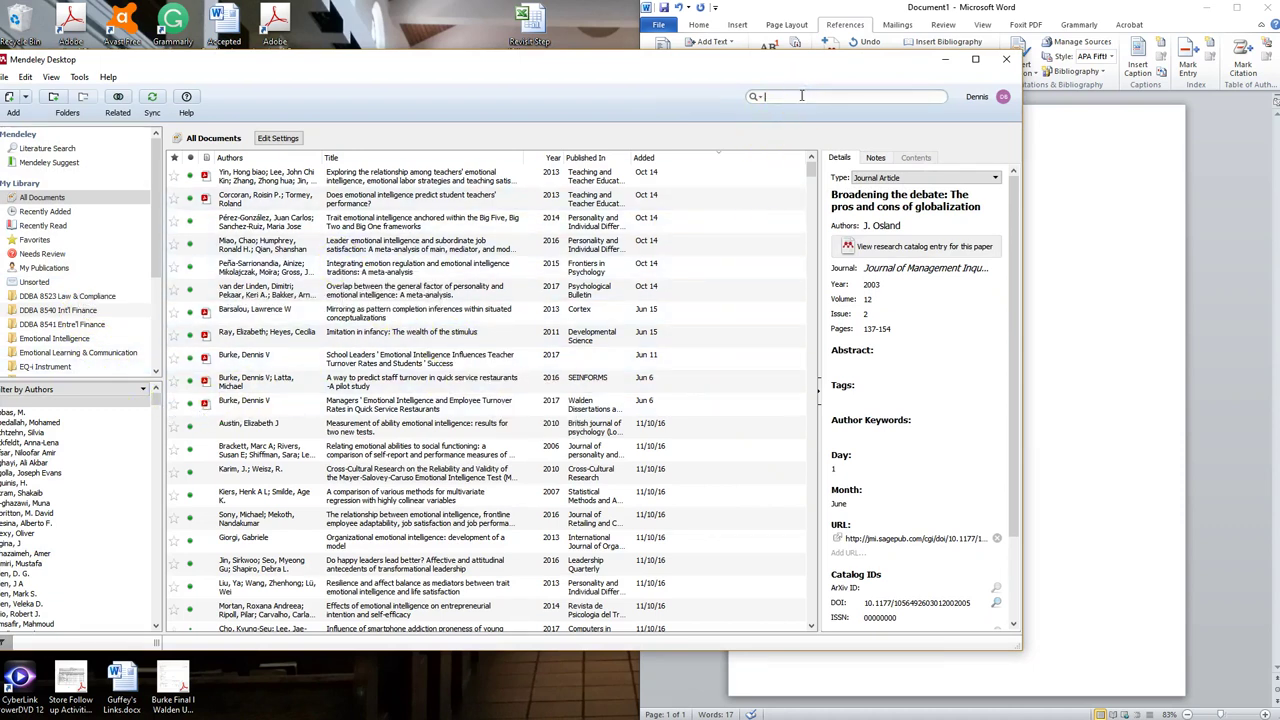
type("animal")
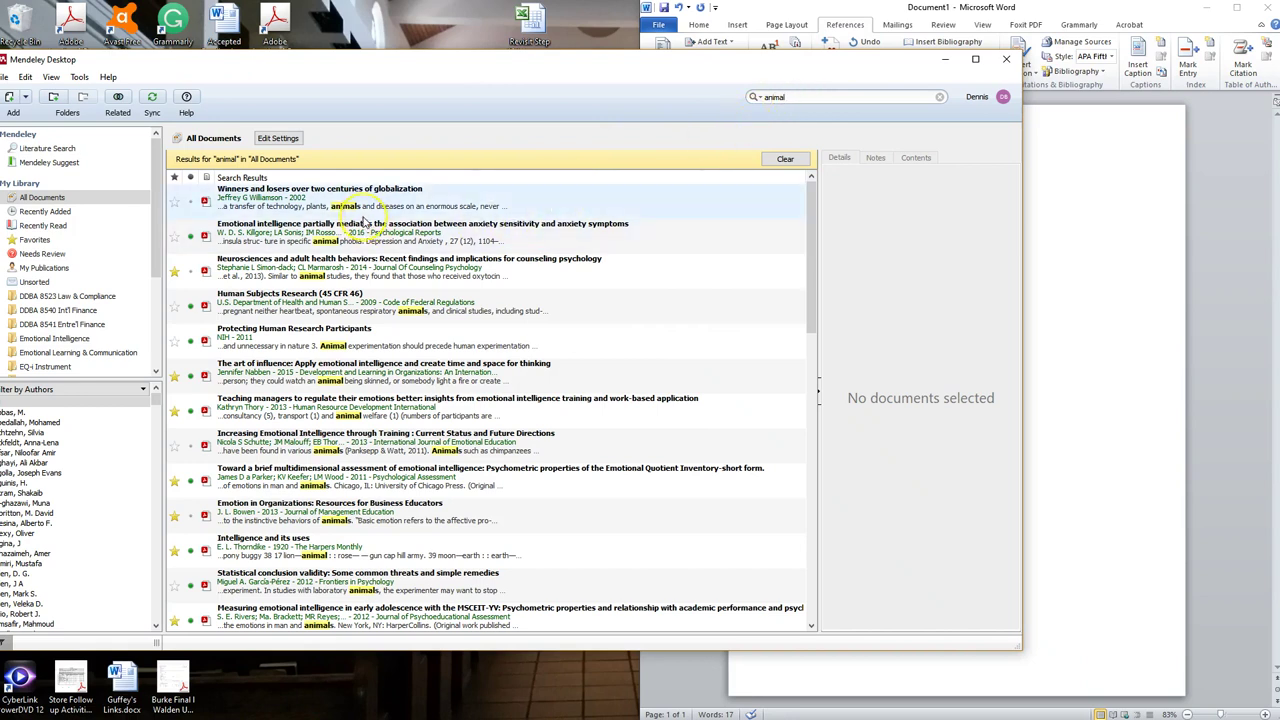
left_click(357, 244)
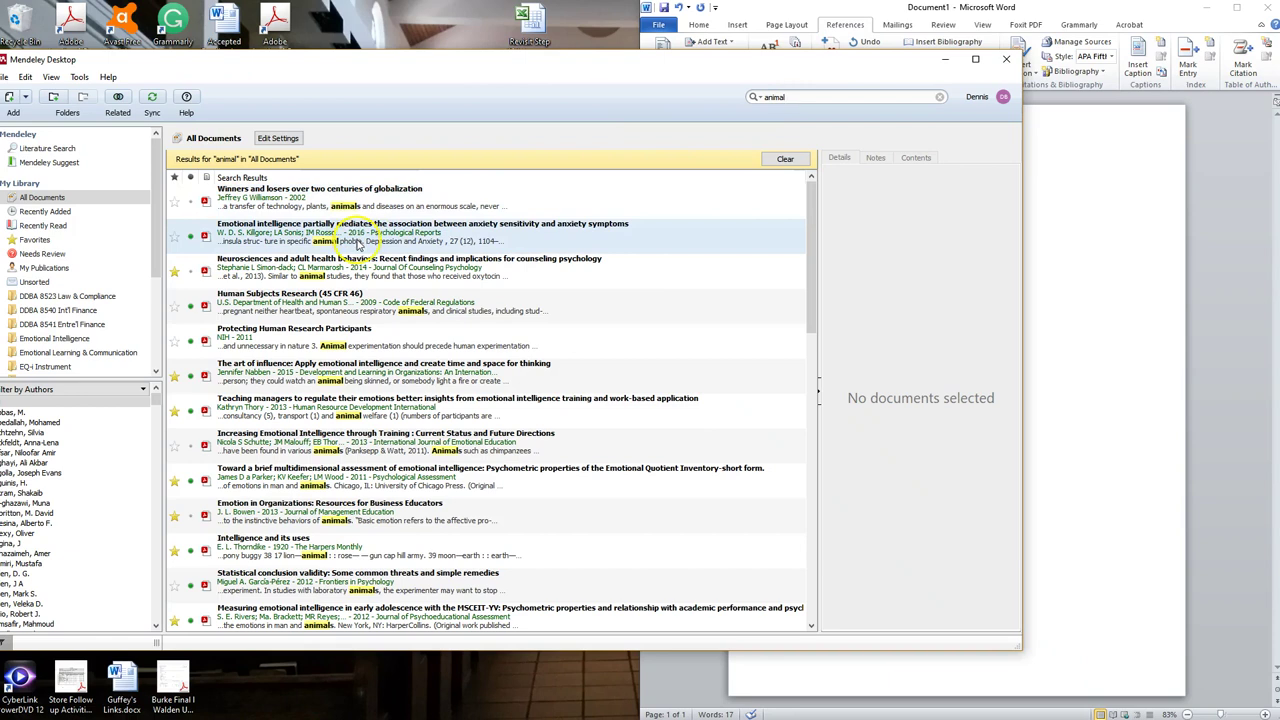
- Open the 2009 Human Subjects Research (45 CFR 46) PDF and scroll back to page 1
left_click(318, 302)
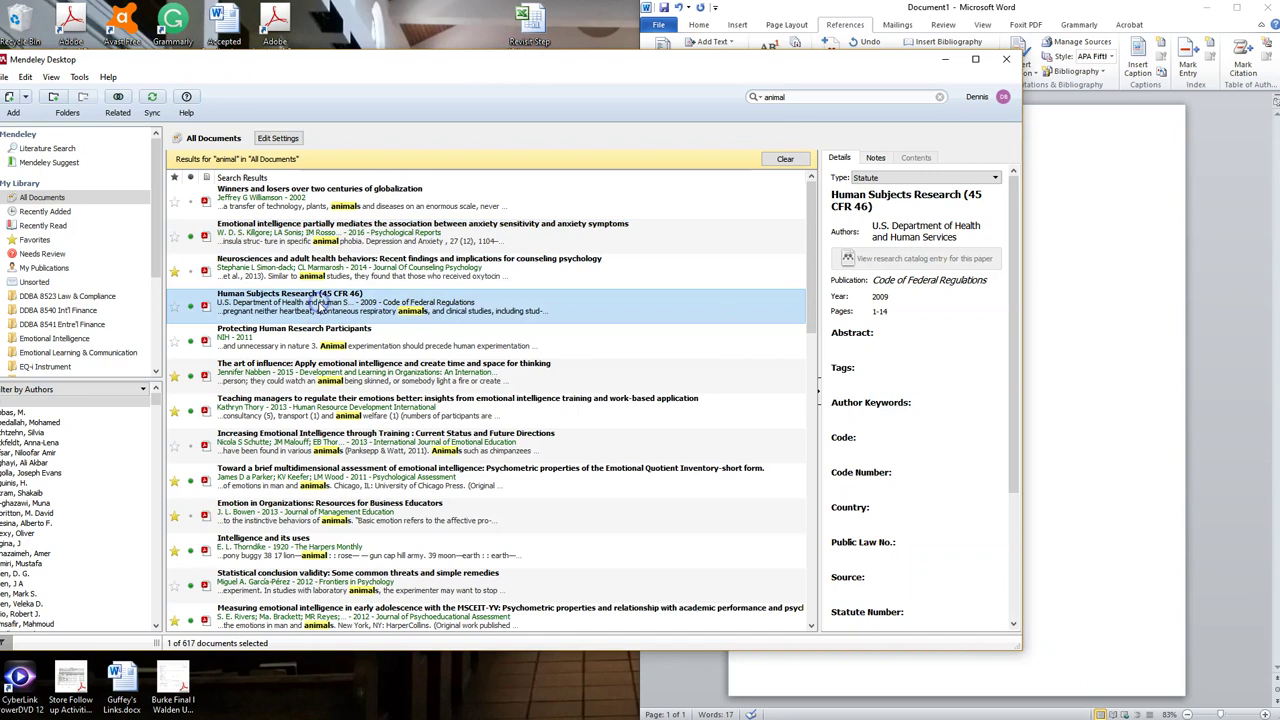
left_click_drag(1016, 233, 1014, 360)
left_click(912, 566)
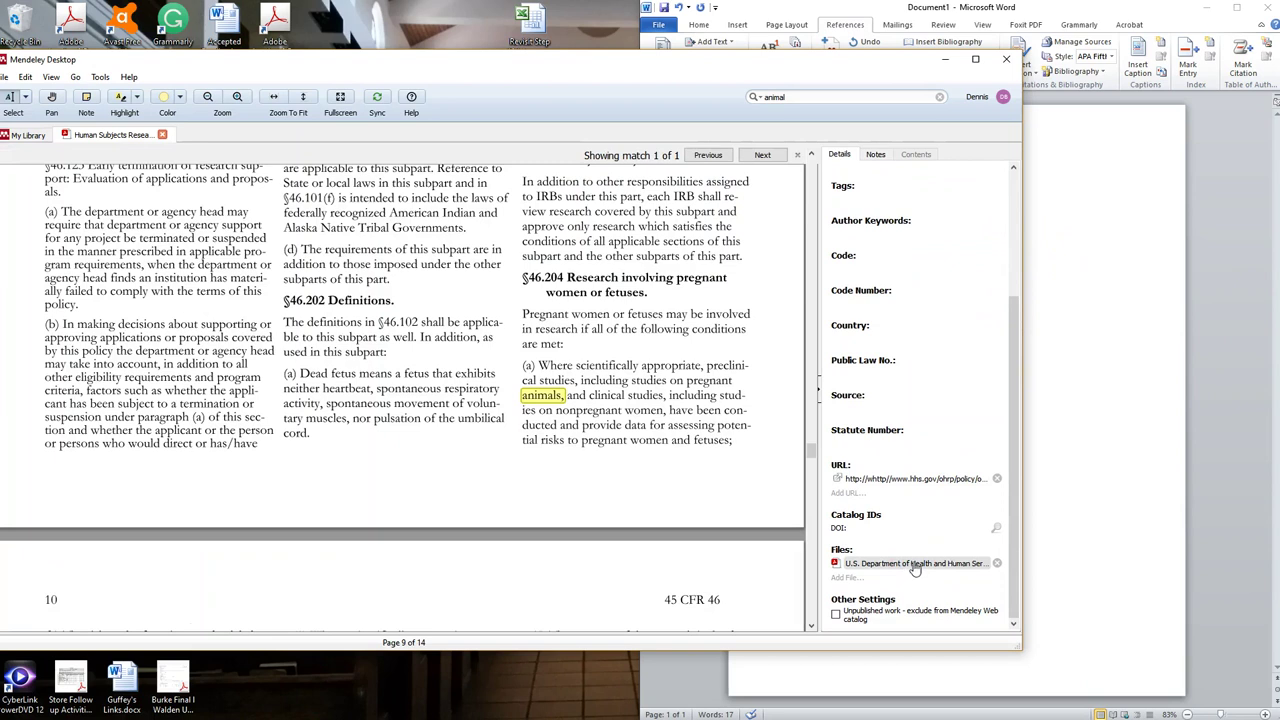
left_click(810, 458)
left_click_drag(810, 458, 808, 247)
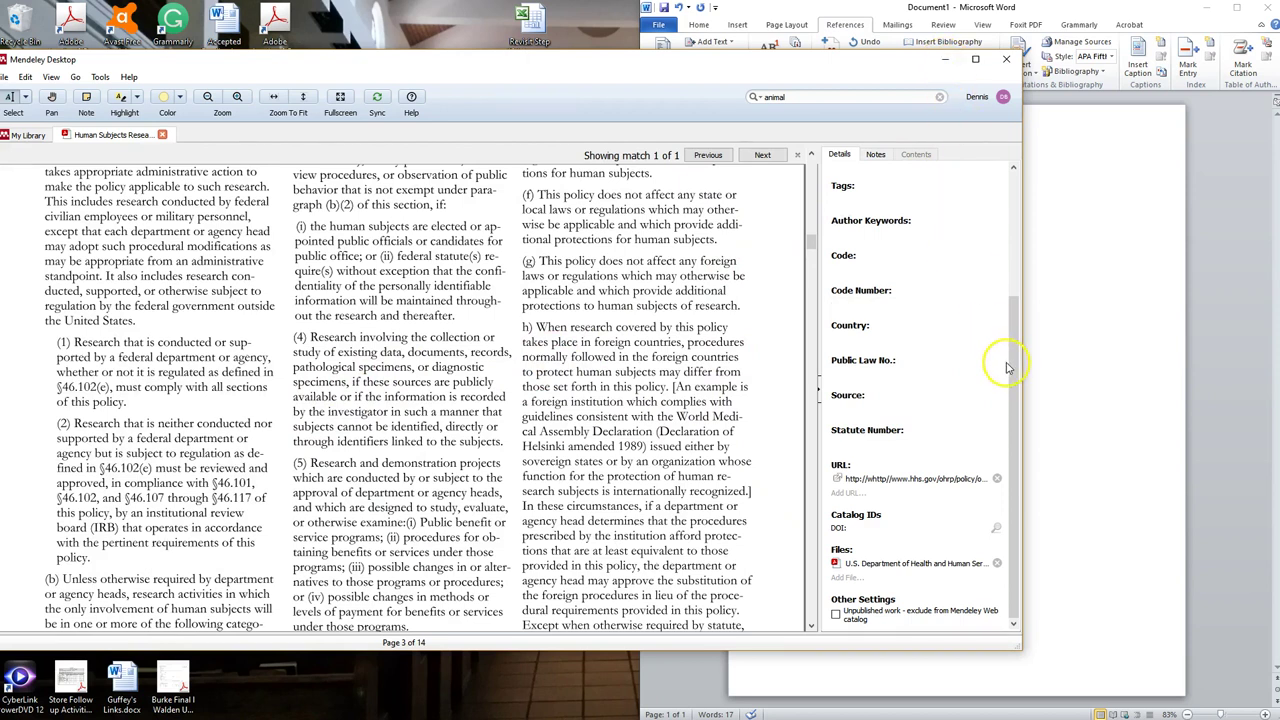
left_click_drag(1013, 352, 1013, 232)
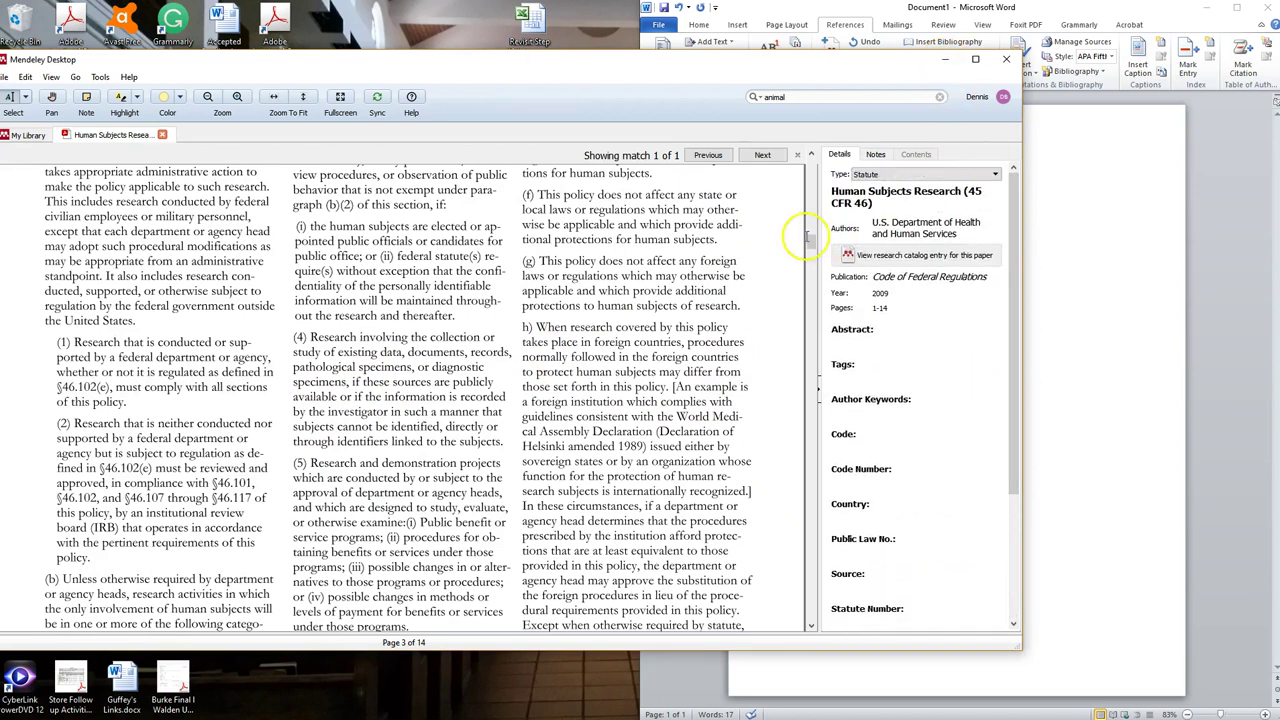
left_click_drag(808, 240, 818, 162)
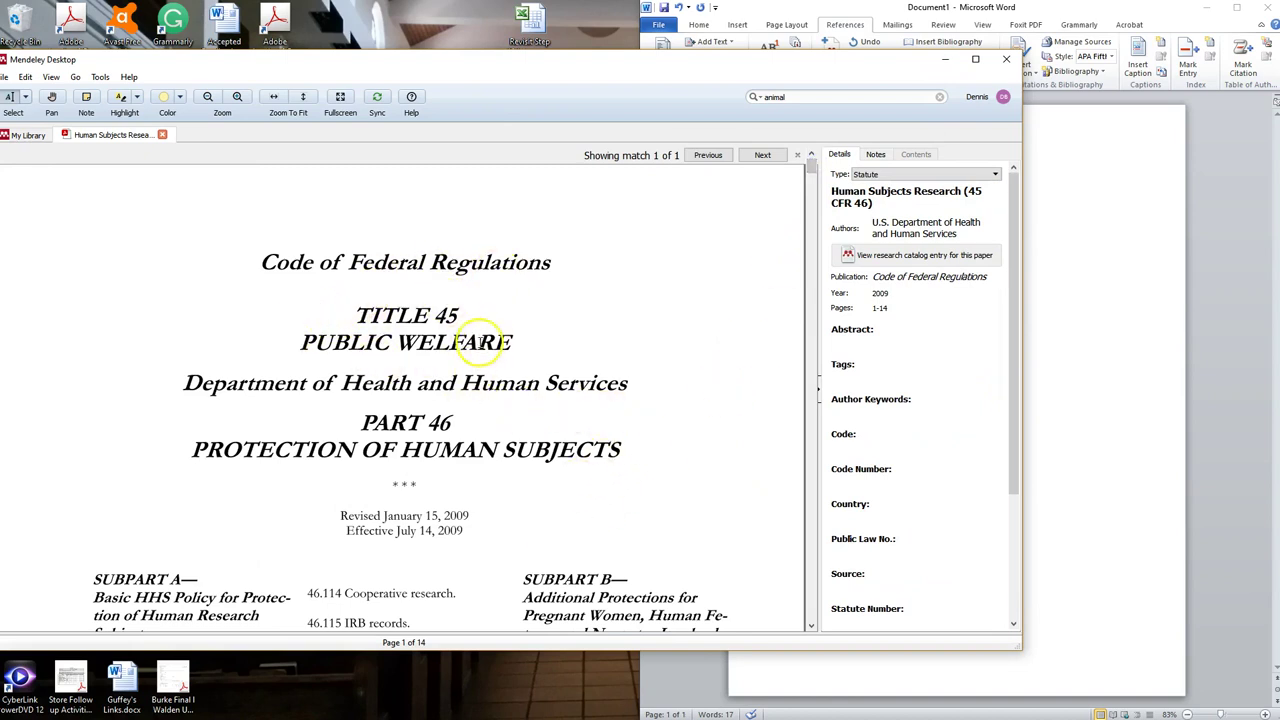
scroll(530, 465, "down", 2)
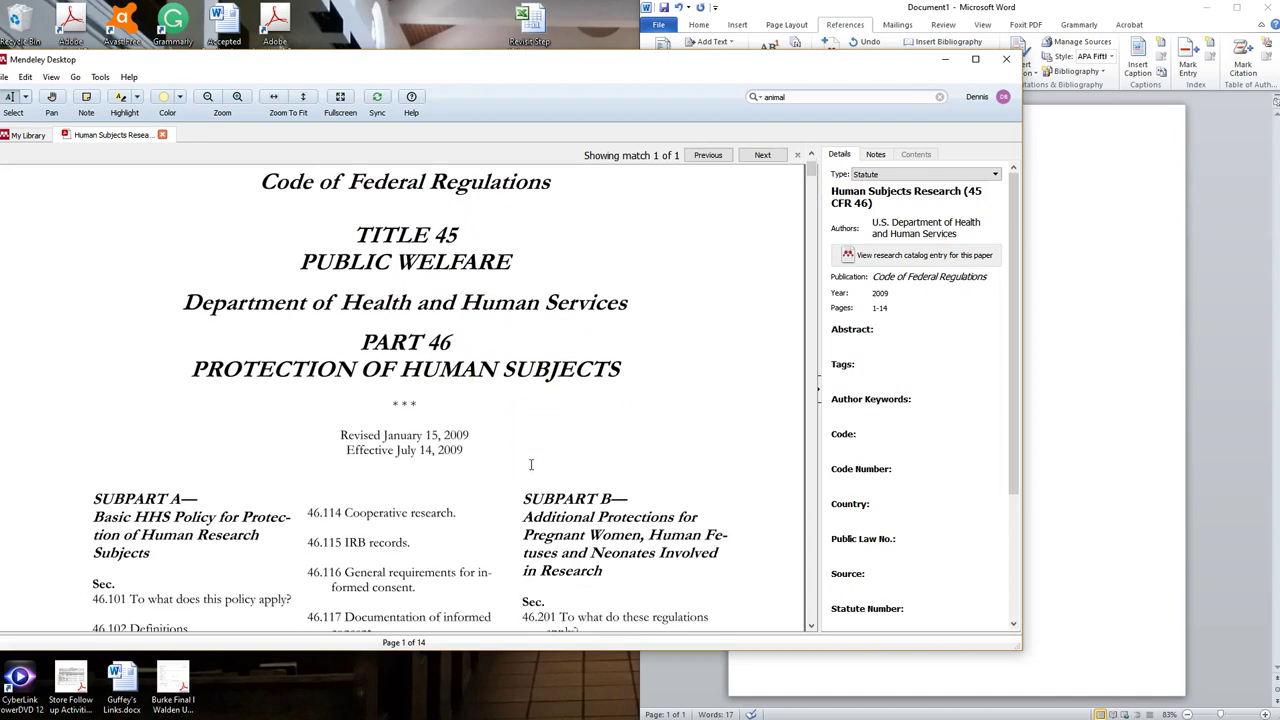
- Cite the 2009 U.S. Department of Health and Human Services (45 CFR 46) reference after 'Animals are great addition to families'
left_click(945, 59)
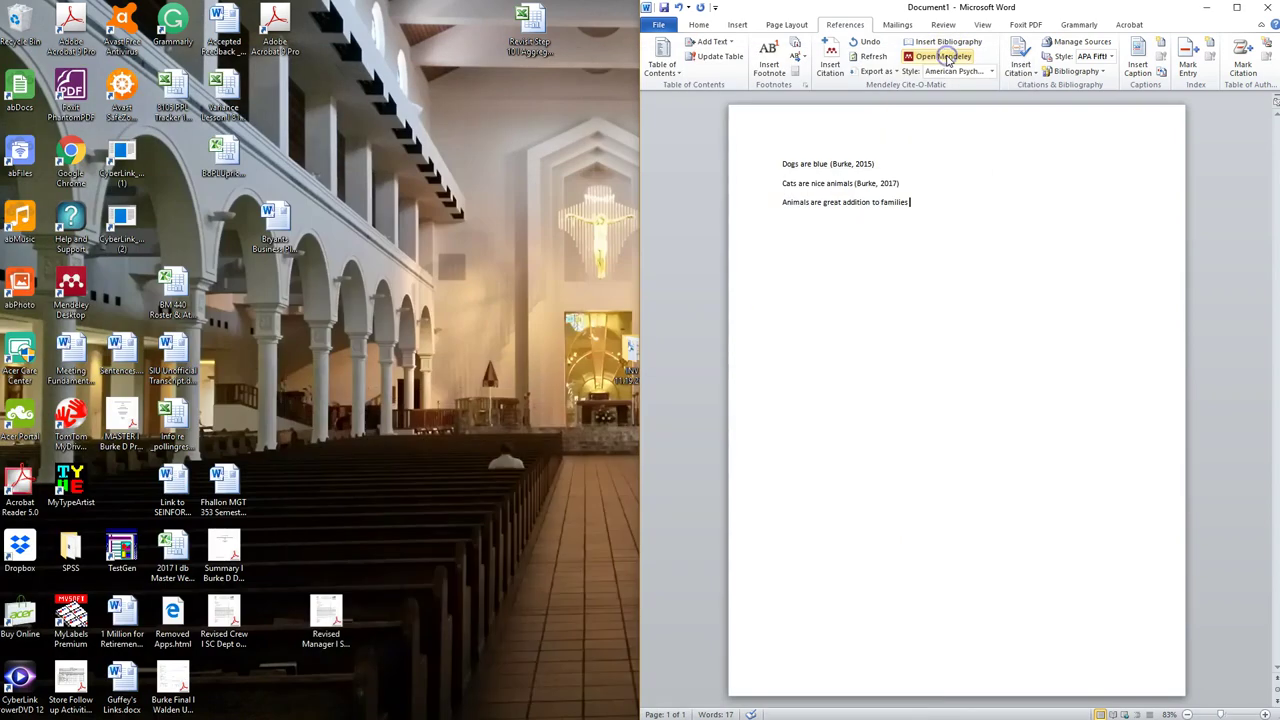
left_click(830, 62)
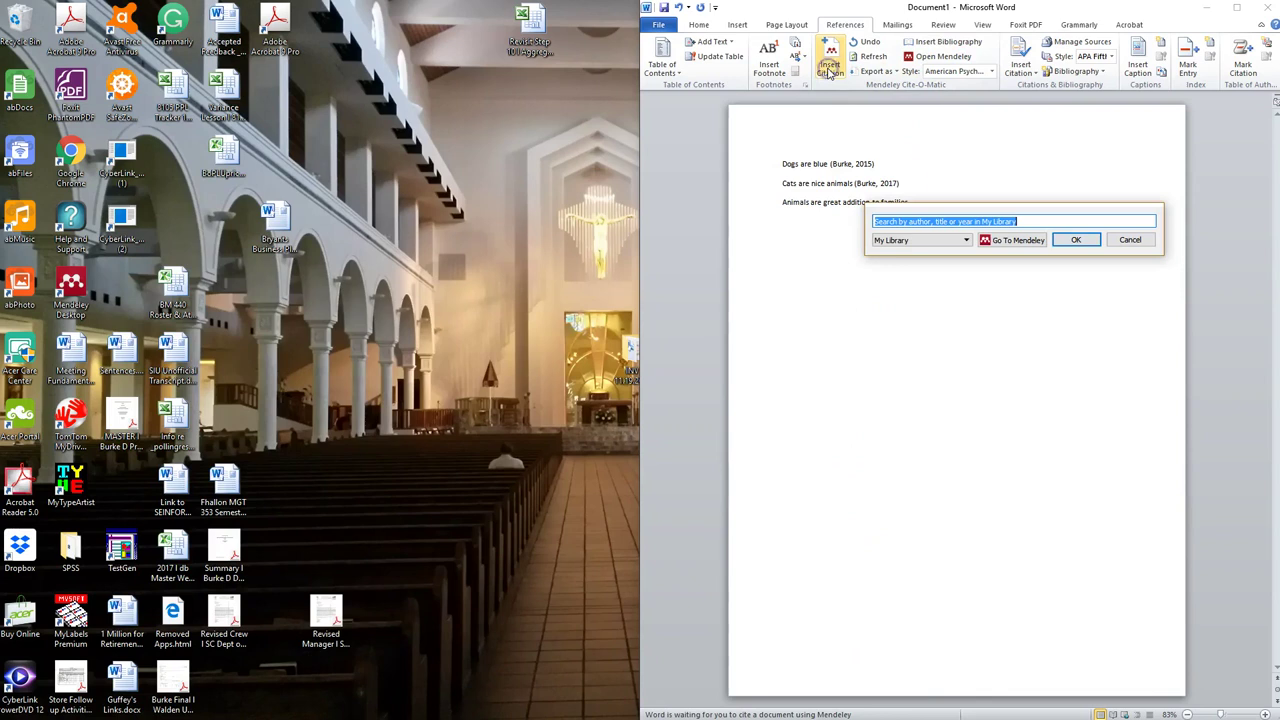
type("code")
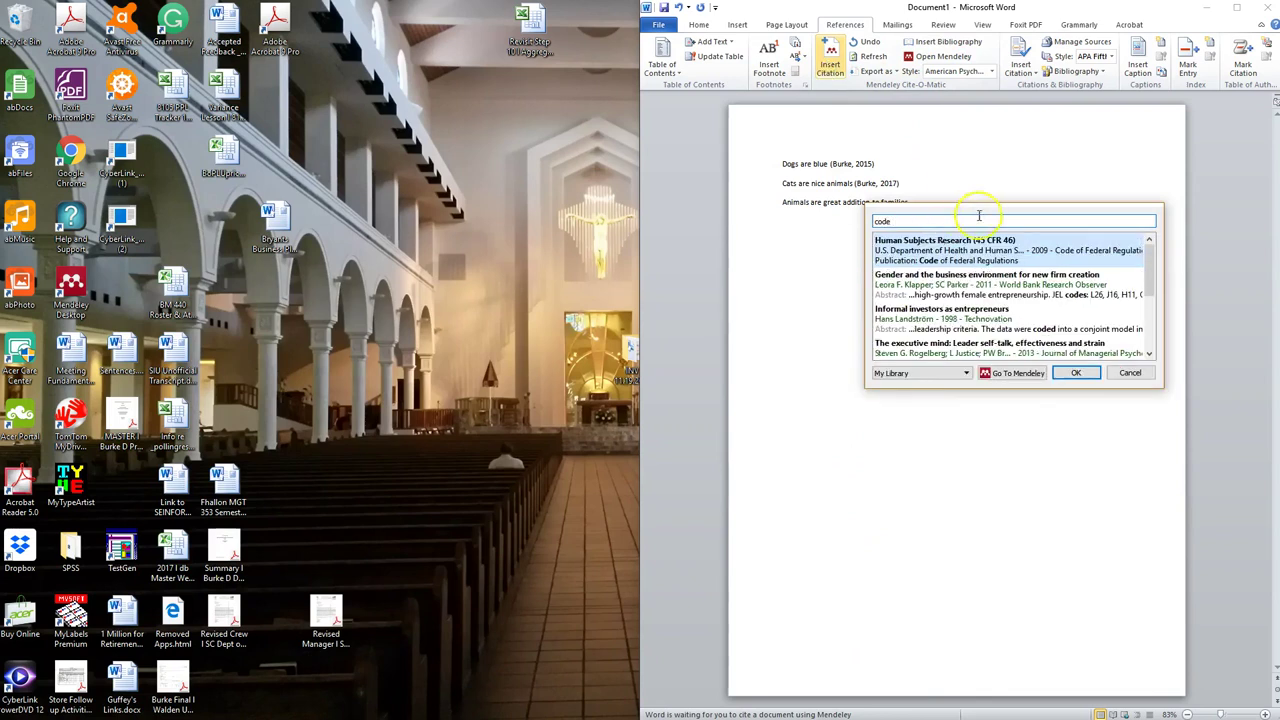
left_click(957, 255)
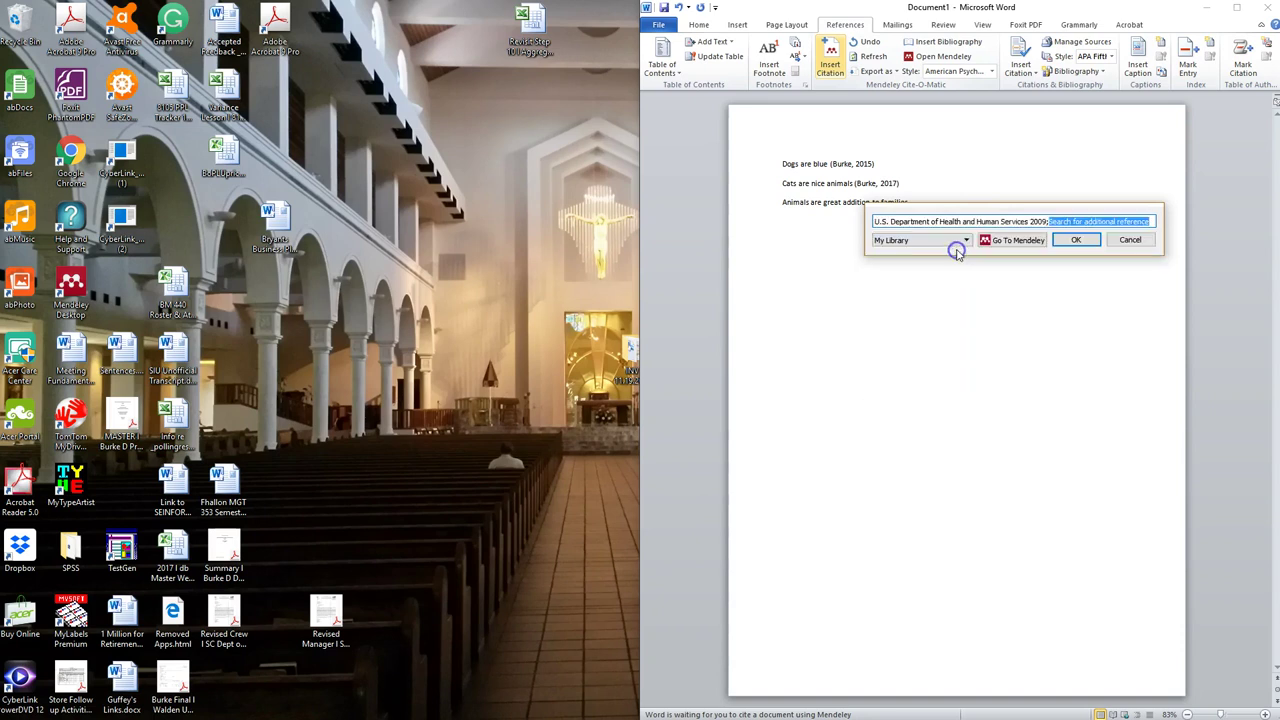
left_click(1074, 240)
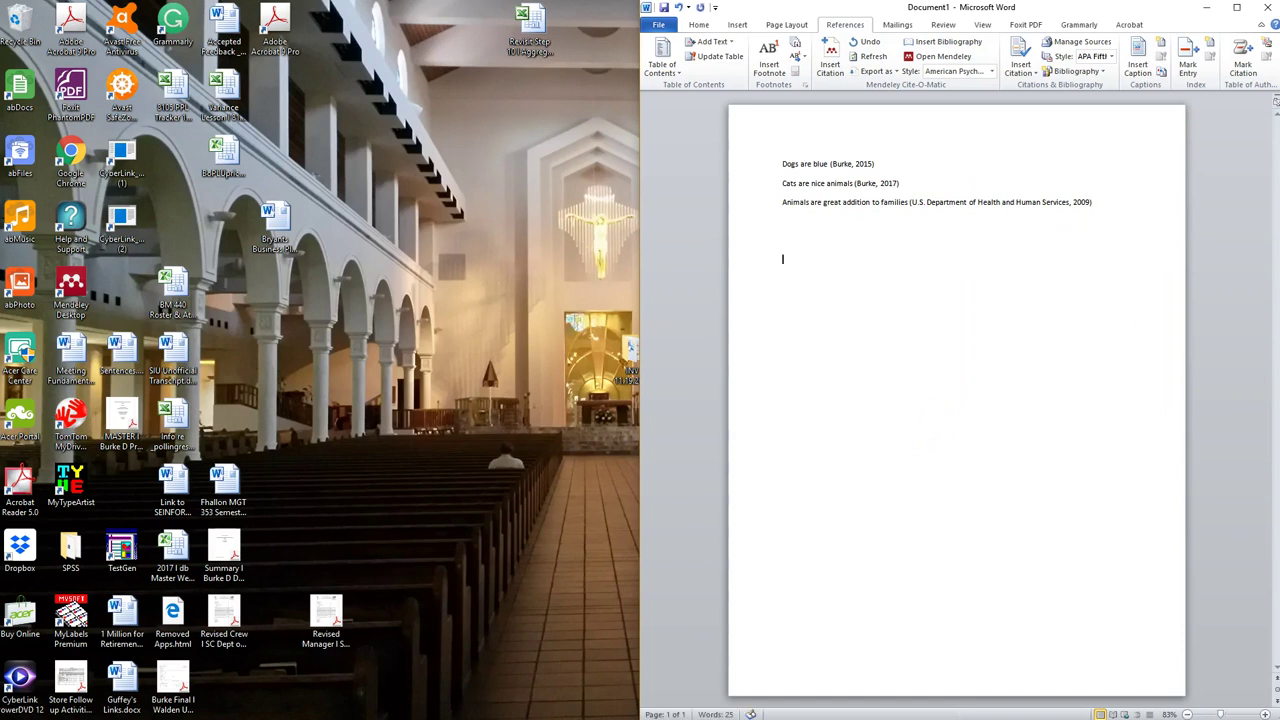
- Type a 'Reference' heading and insert the Mendeley APA bibliography of the three cited works below it
type("Reference")
key("Return")
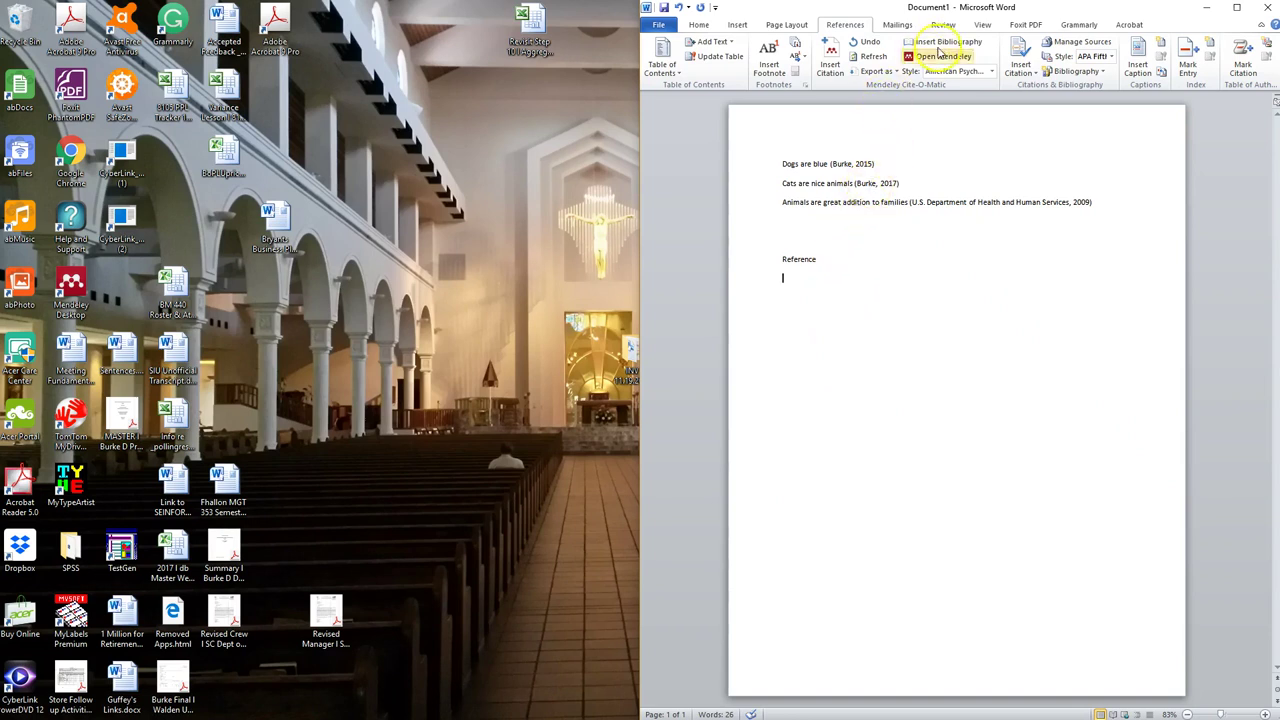
left_click(945, 42)
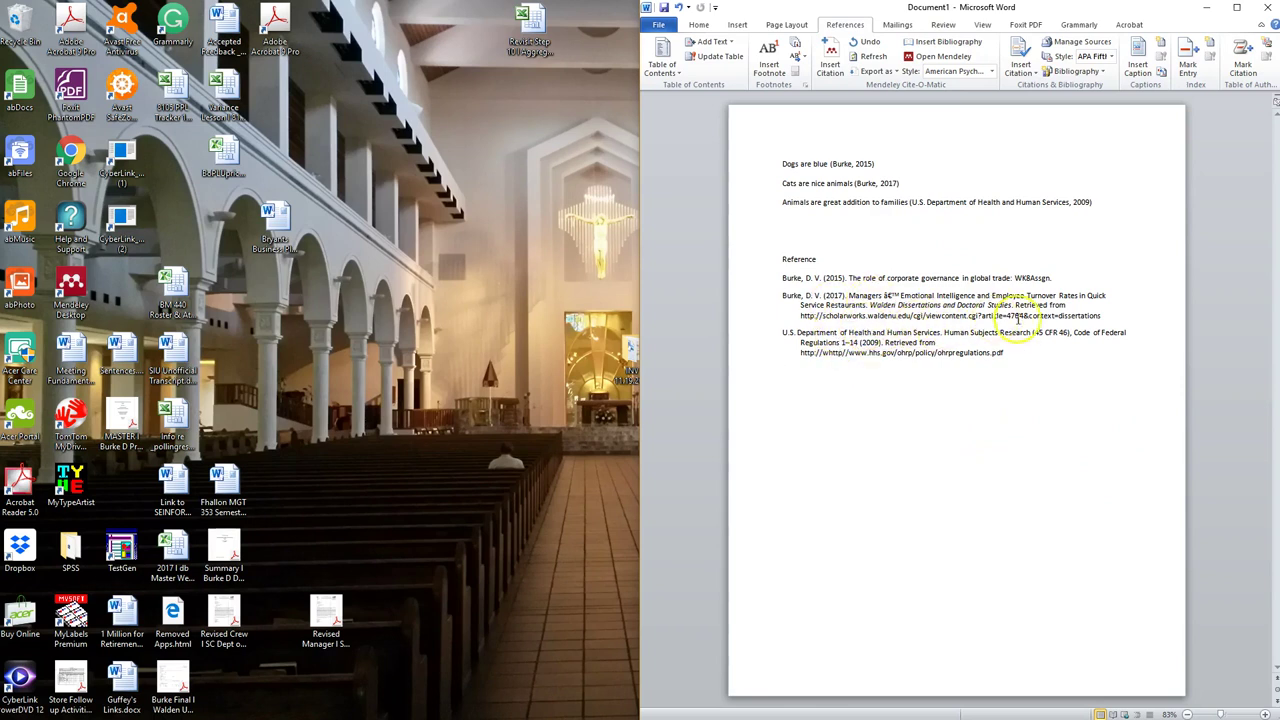
- Delete the garbled 'â€™' characters after 'Managers' in the 2017 Burke reference entry
left_click(959, 372)
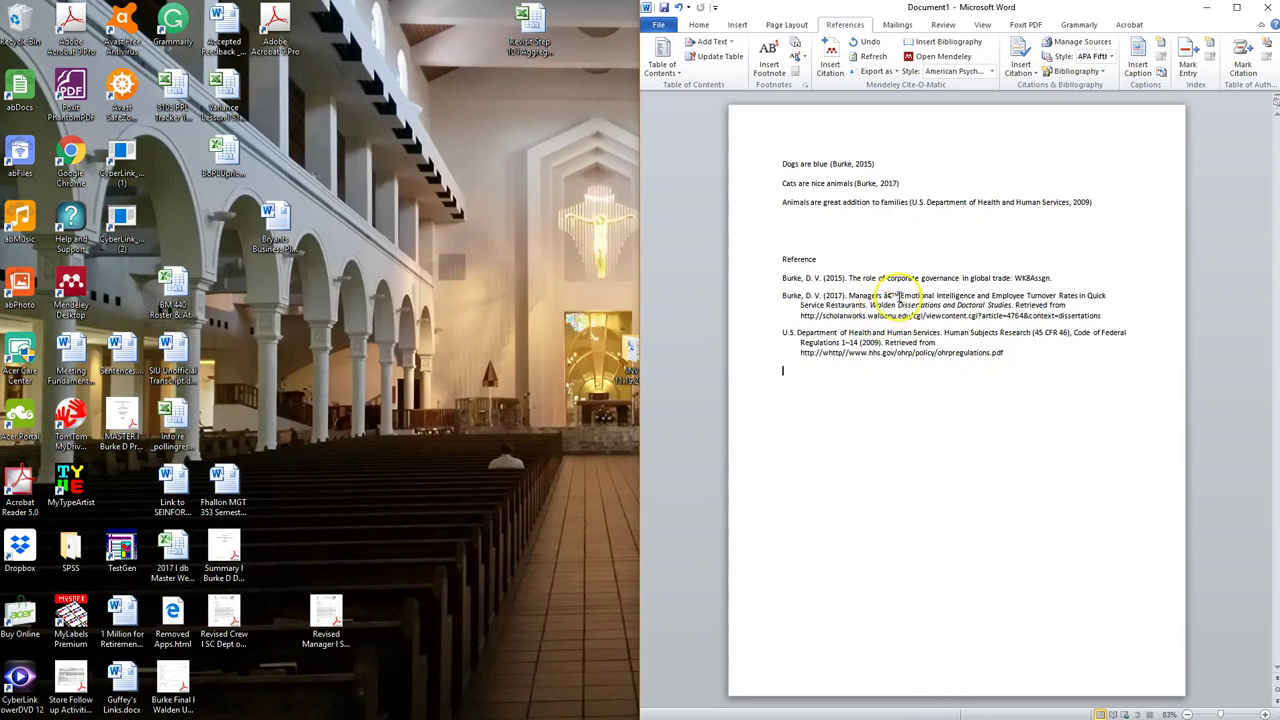
double_click(896, 296)
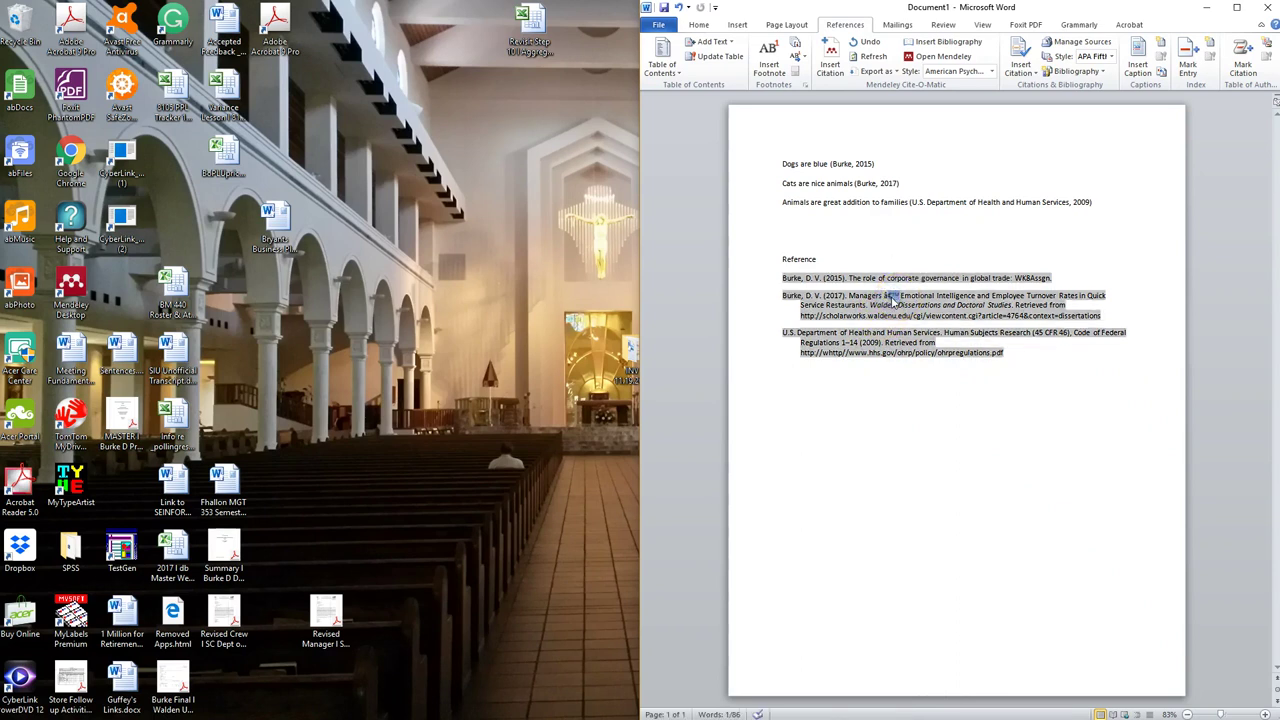
left_click(889, 297)
double_click(885, 296)
key("Delete")
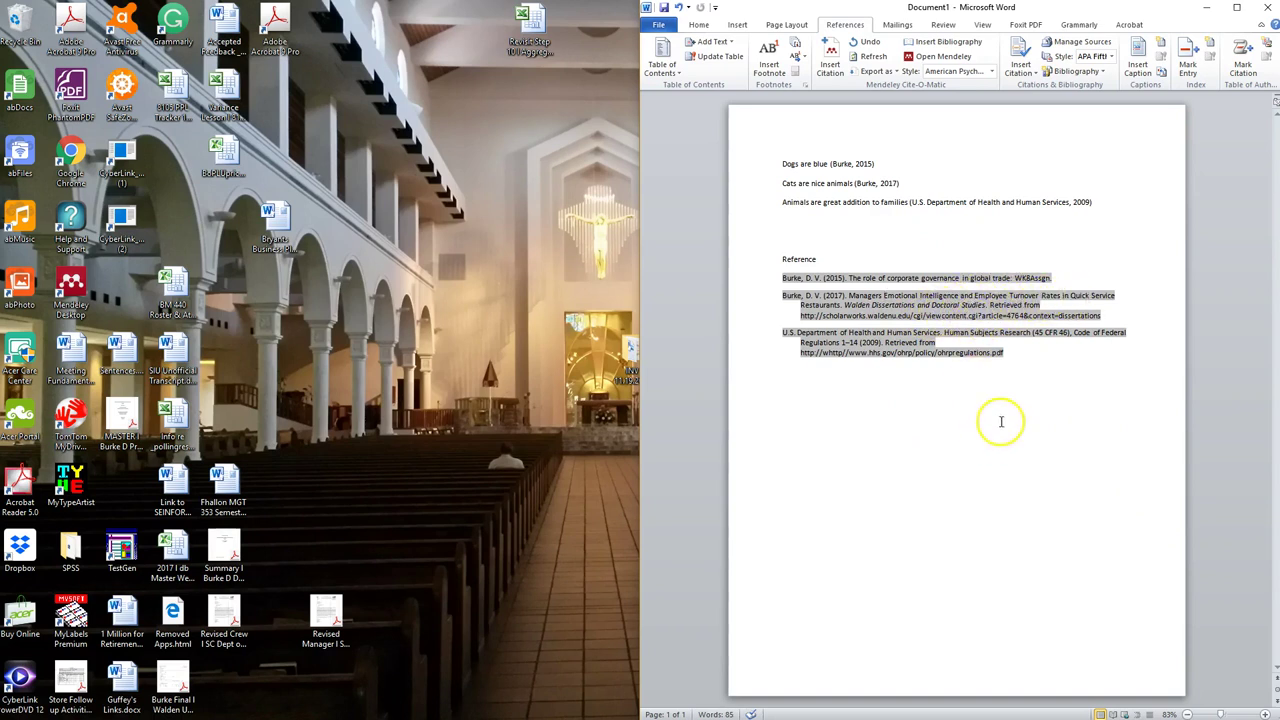
left_click(1034, 367)
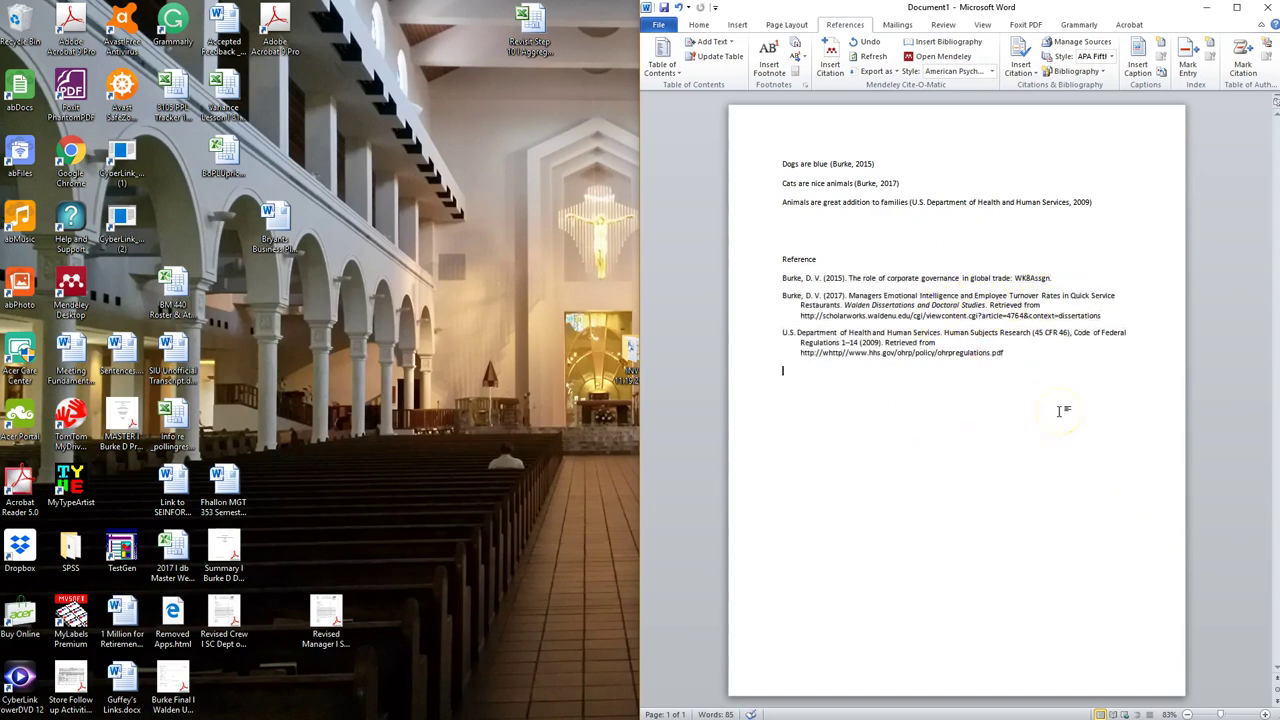